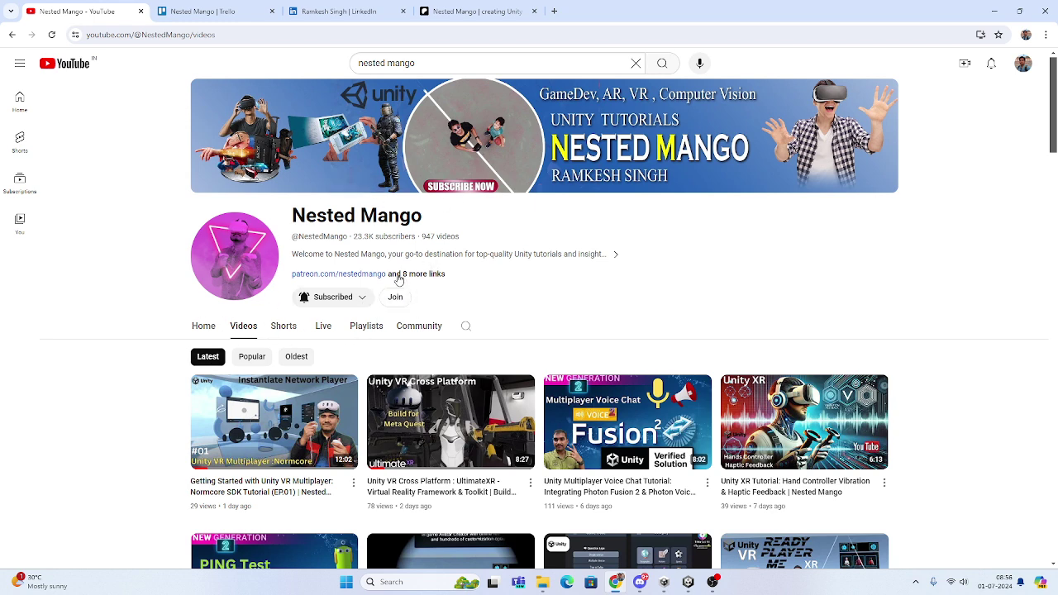
Step: Switch from the YouTube channel page to the Nested Mango Patreon shop tab
left_click(477, 11)
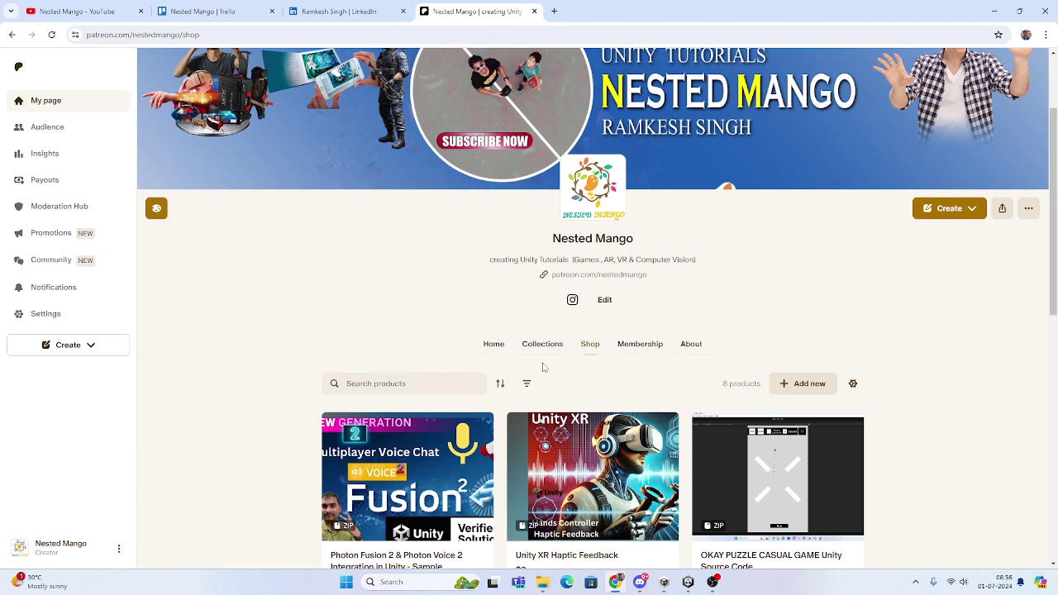
Step: Scroll the Patreon shop page, then switch to the LinkedIn tab
scroll(628, 363, "up", 1)
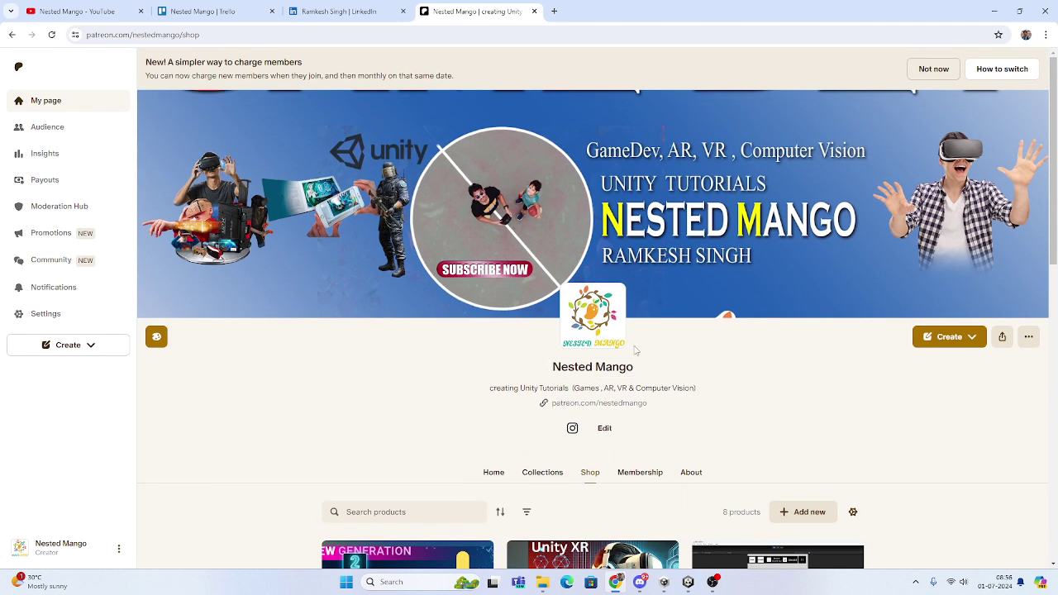
left_click(349, 13)
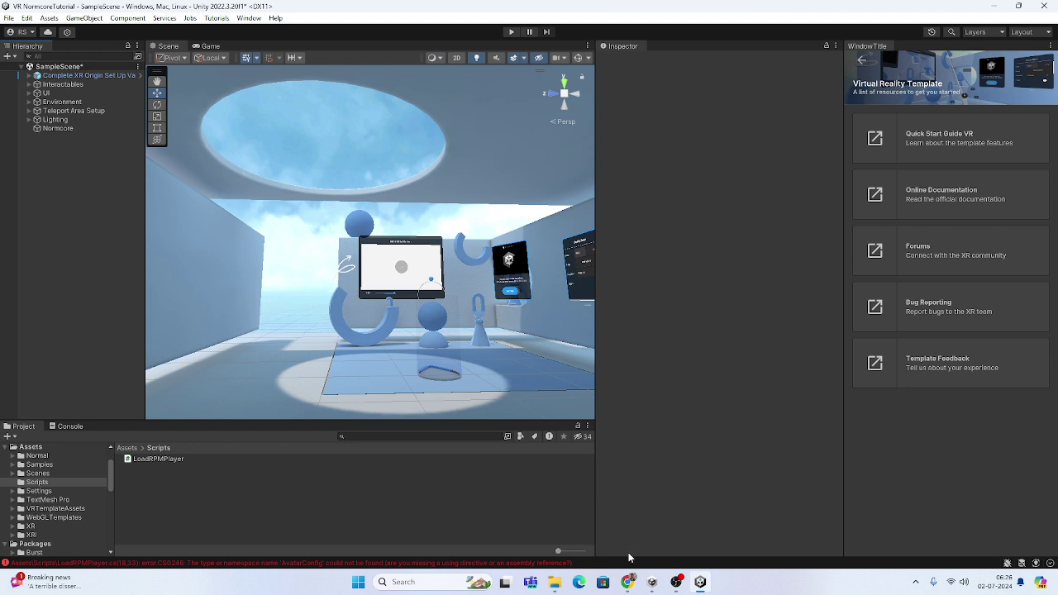
Step: Find and copy the SDK git URL in the Ready Player Me Unity Quickstart docs, then return to Unity
left_click(627, 582)
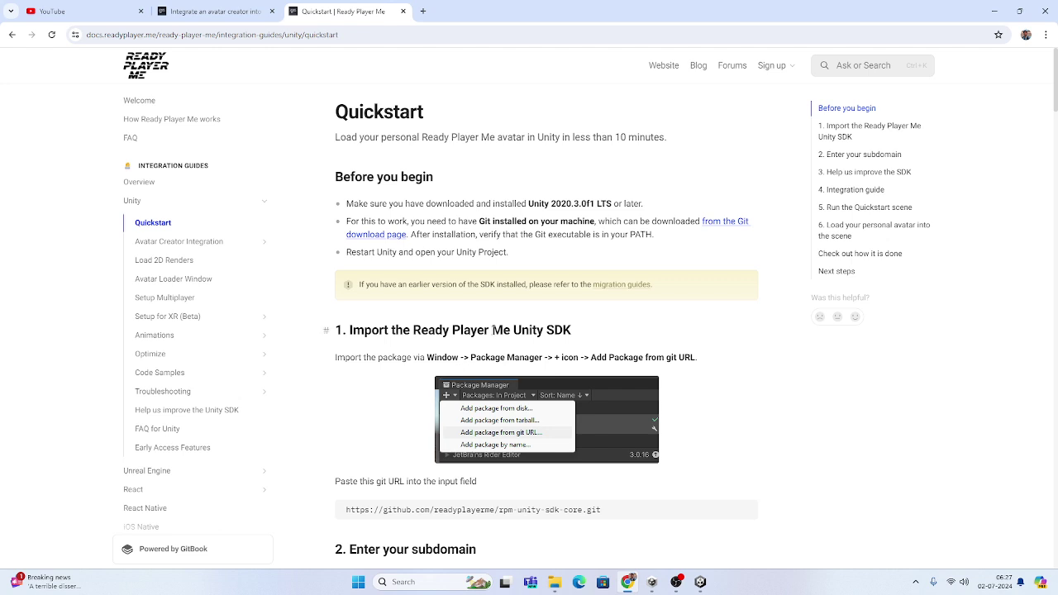
scroll(538, 378, "down", 1)
scroll(491, 196, "up", 1)
scroll(493, 424, "down", 2)
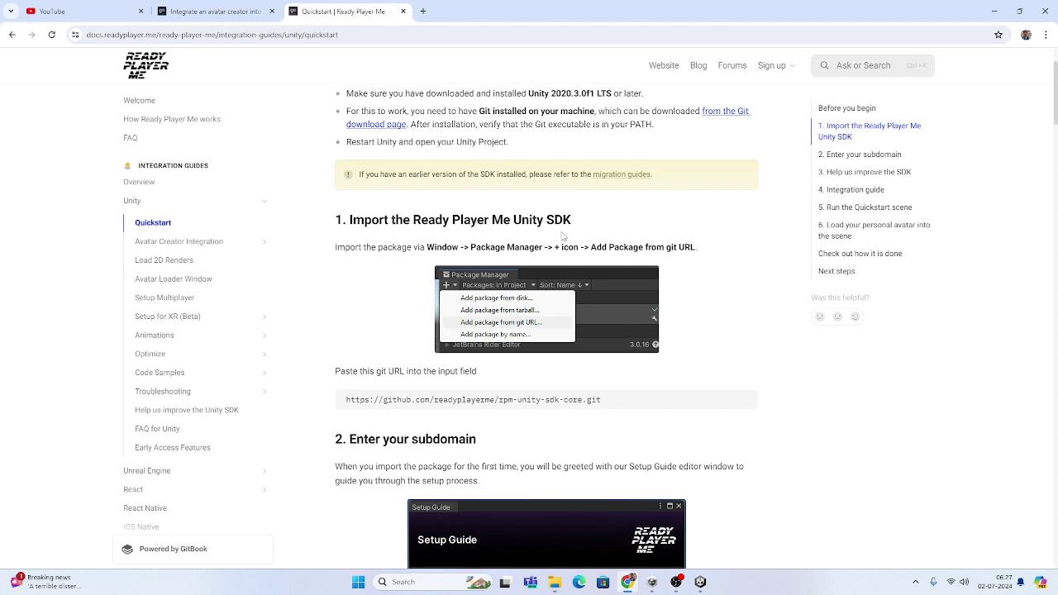
scroll(513, 248, "up", 2)
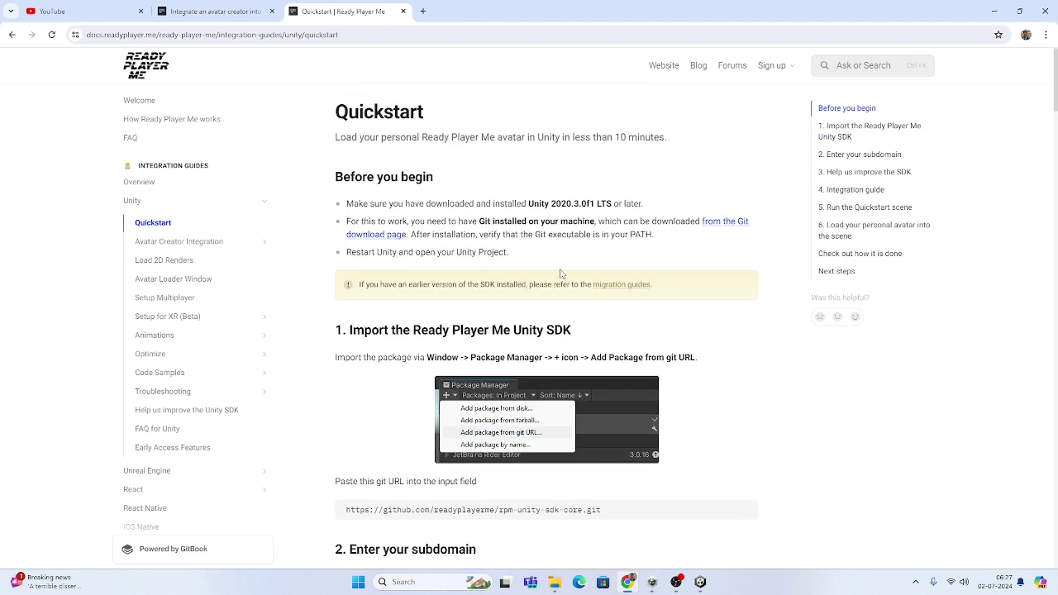
scroll(557, 274, "down", 1)
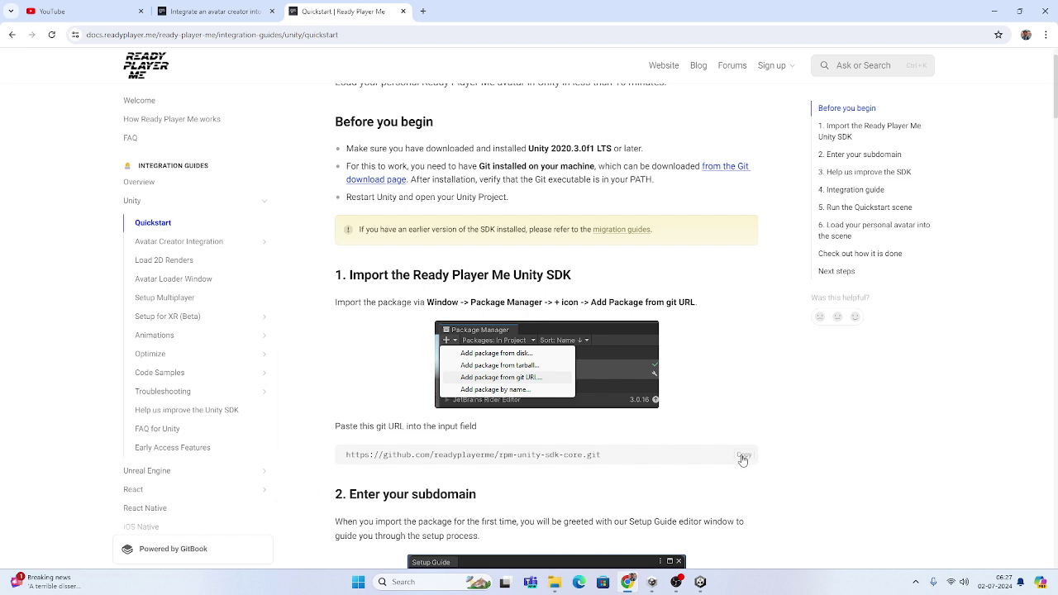
left_click(701, 582)
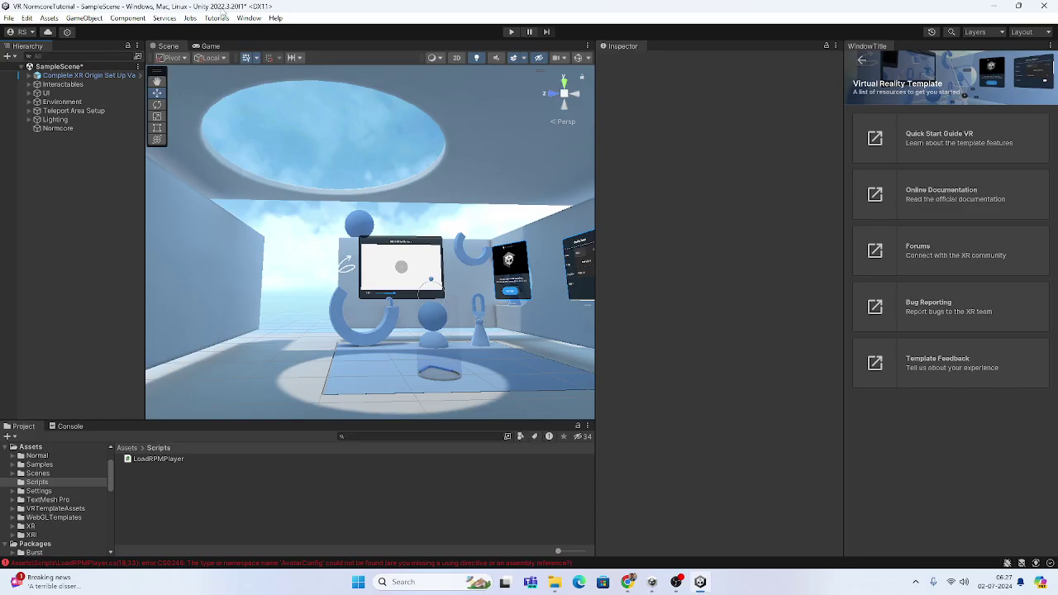
Step: Add Ready Player Me Core in Package Manager by pasting the copied git URL
left_click(250, 19)
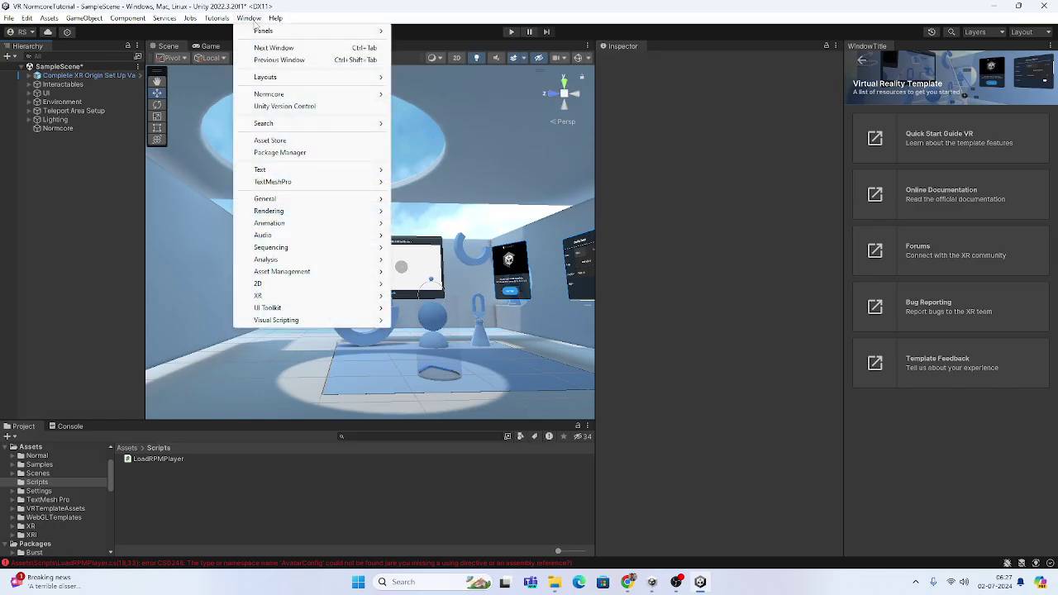
left_click(281, 153)
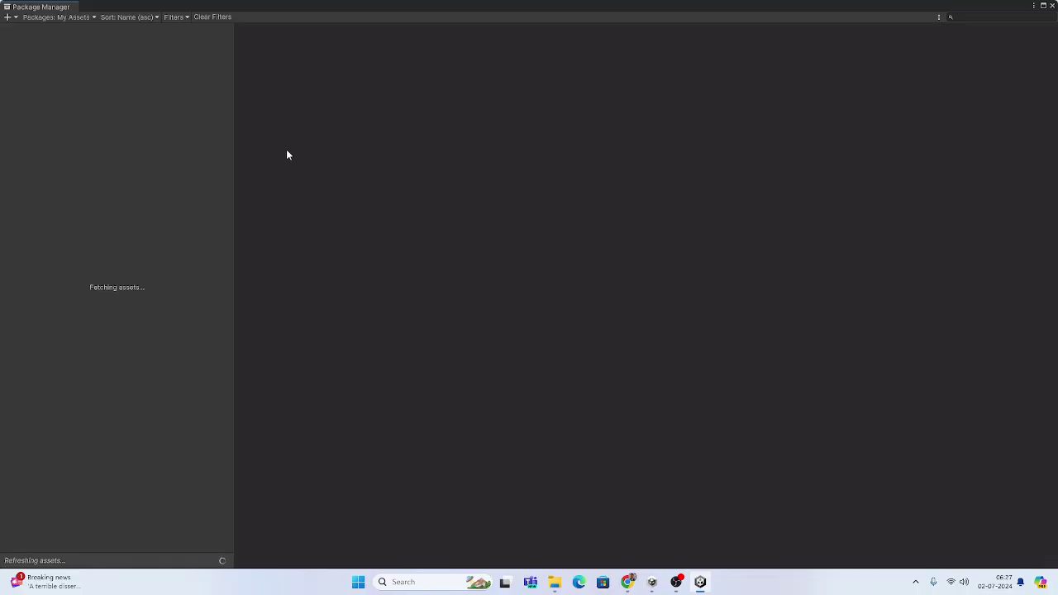
left_click(9, 18)
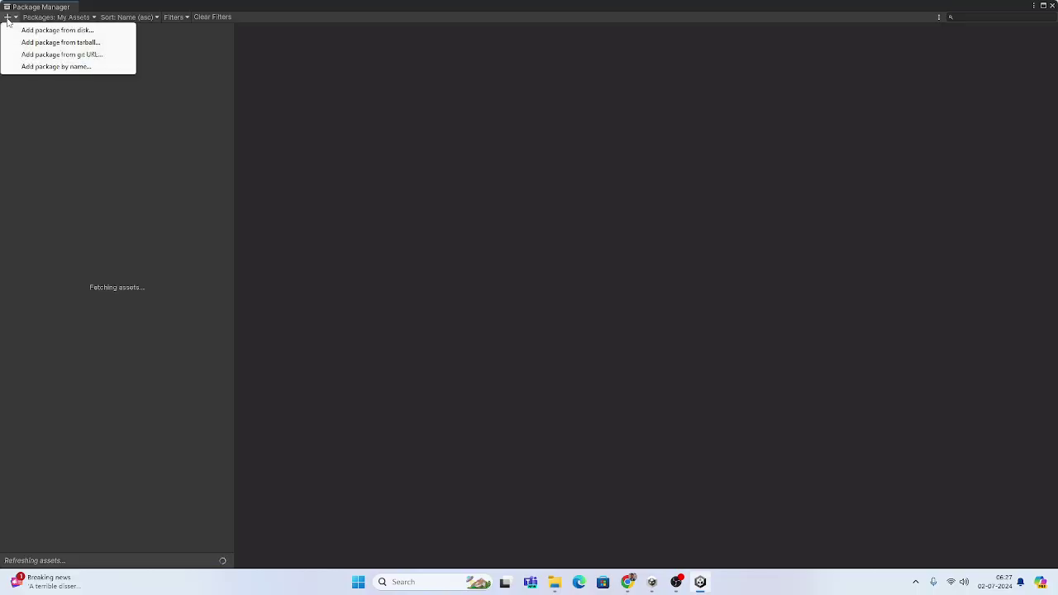
left_click(76, 55)
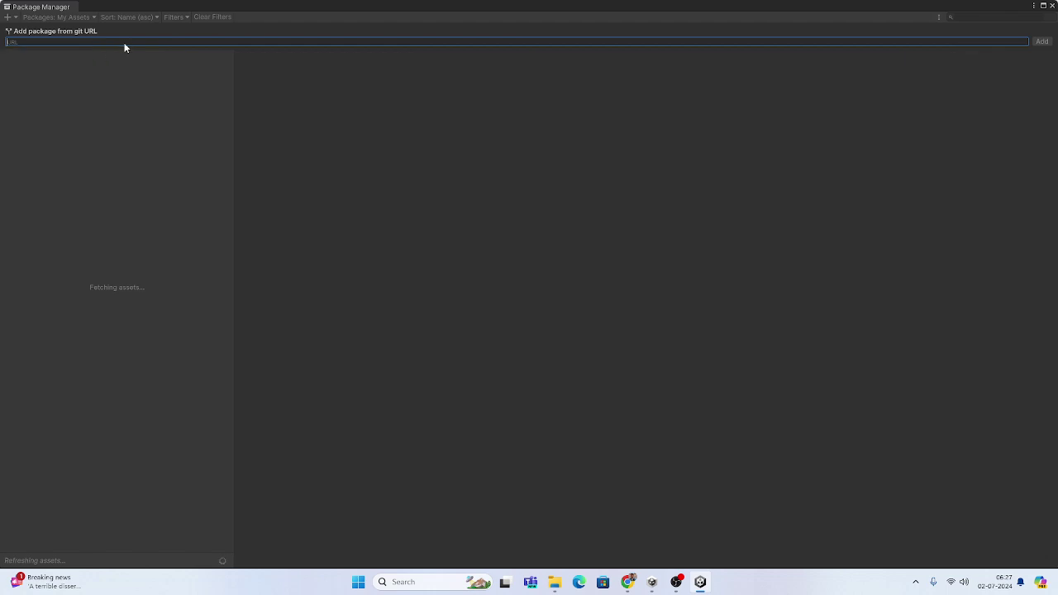
type("https://github.com/readyplayerme/rpm-unity-sdk-core.git")
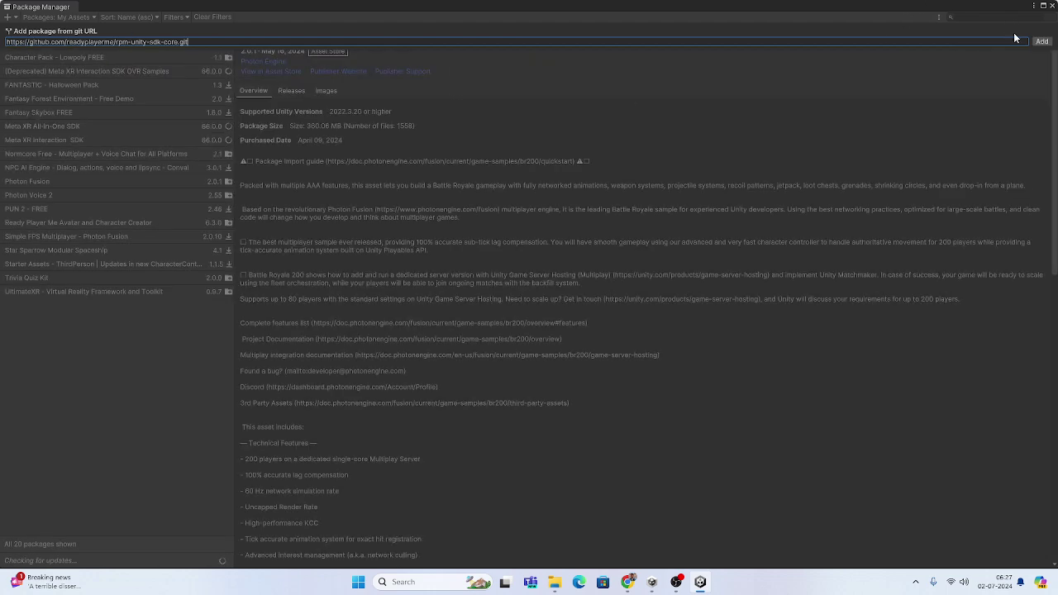
left_click(1041, 43)
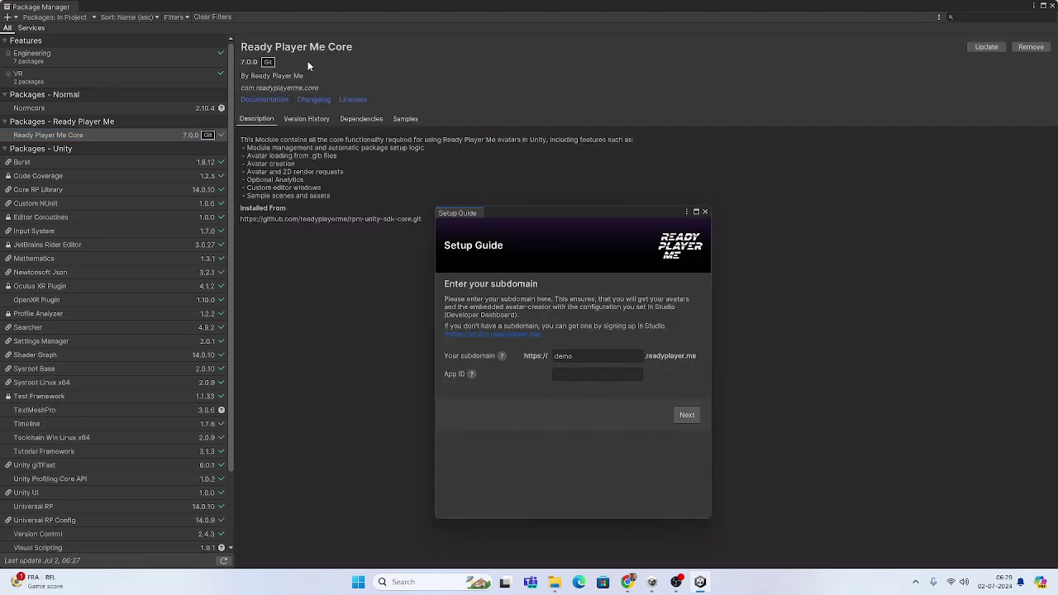
Step: Import the QuickStart, AvatarLoading, AvatarRender and AvatarCreator samples, then switch to Chrome
left_click(408, 122)
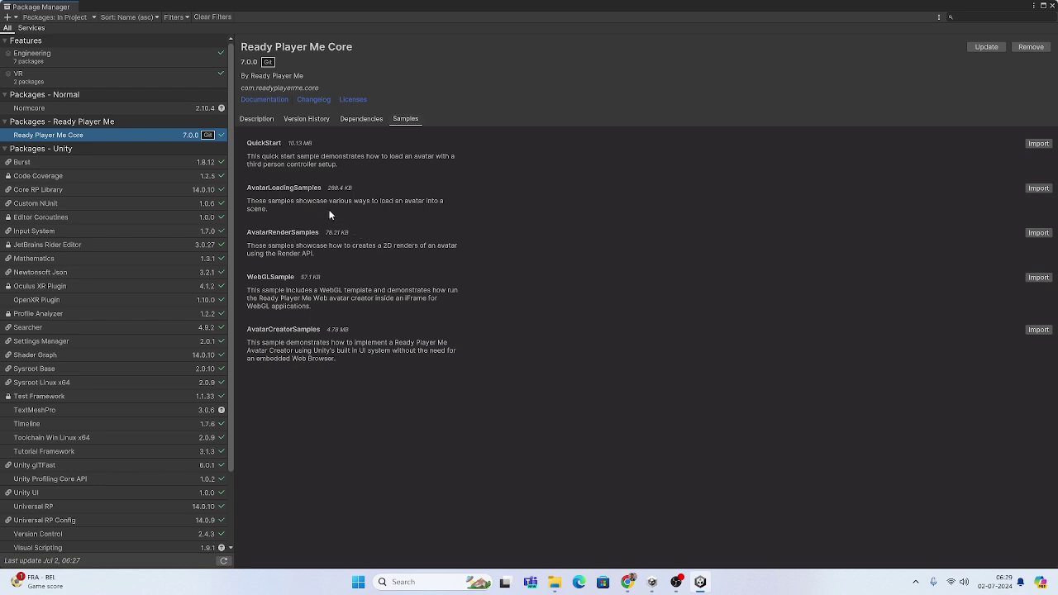
left_click(1038, 144)
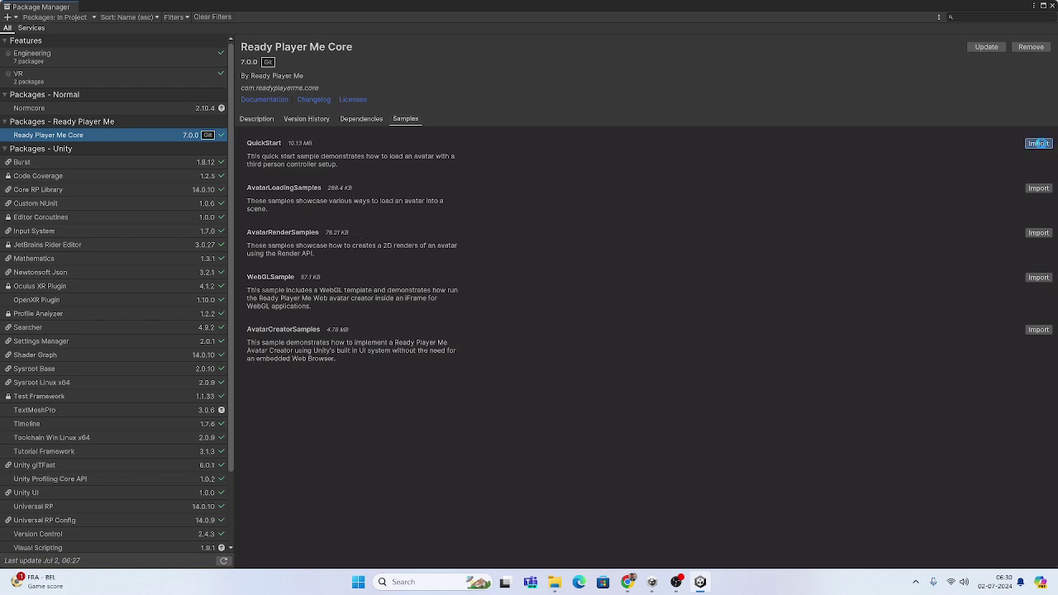
left_click(1039, 189)
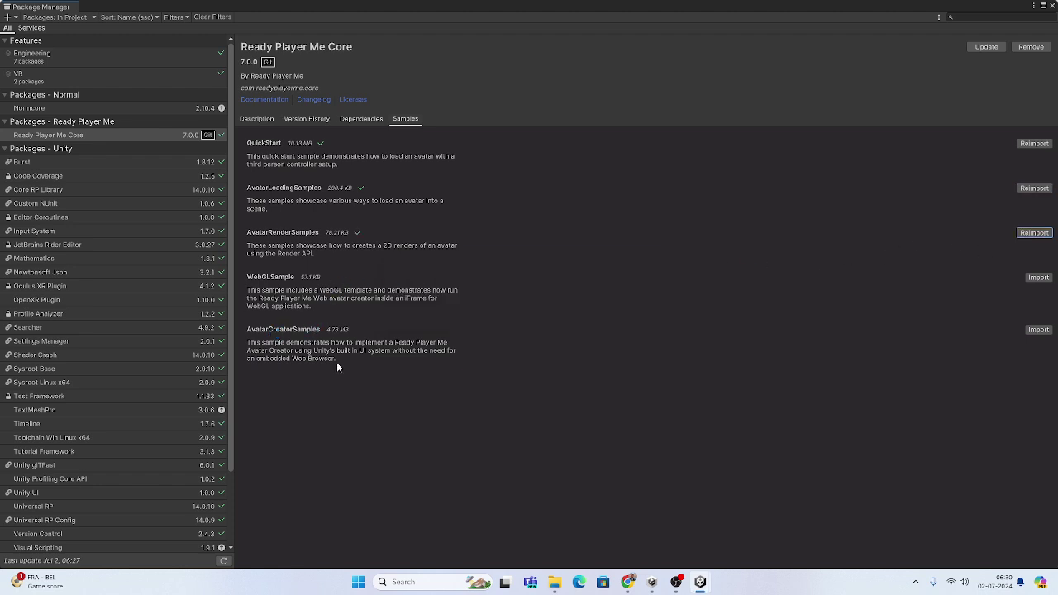
left_click(1037, 330)
left_click(627, 582)
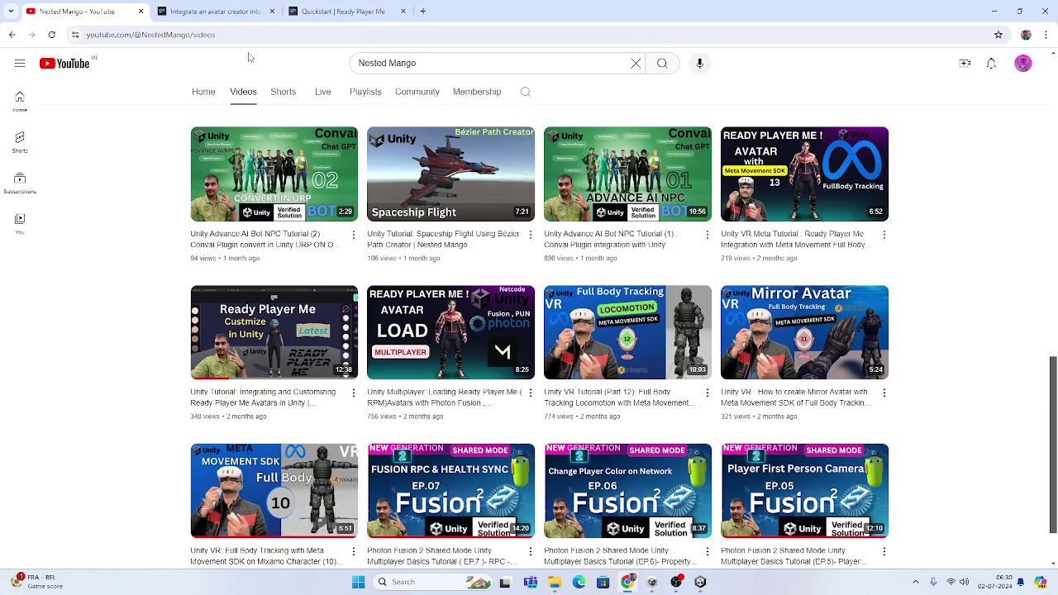
Step: View the Ready Player Me homepage, then return to Unity and close the Package Manager
left_click(245, 11)
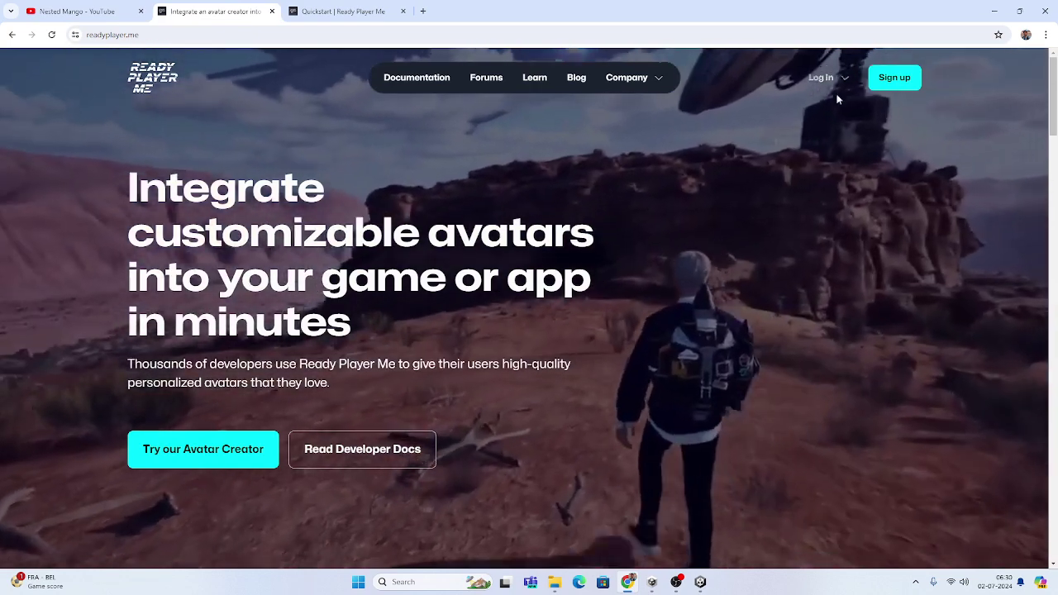
mouse_move(797, 96)
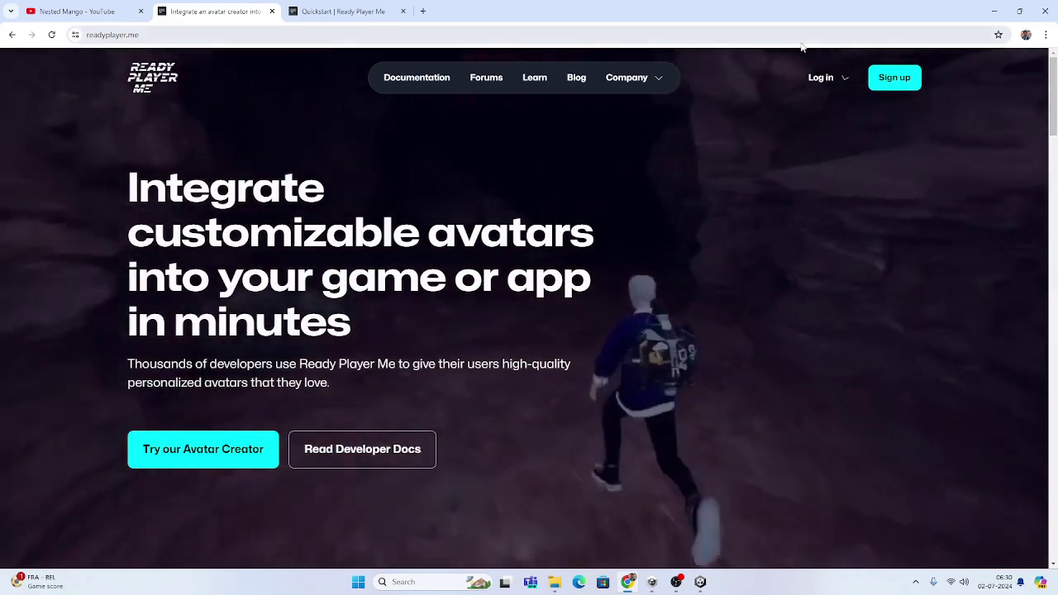
left_click(700, 582)
left_click(1052, 6)
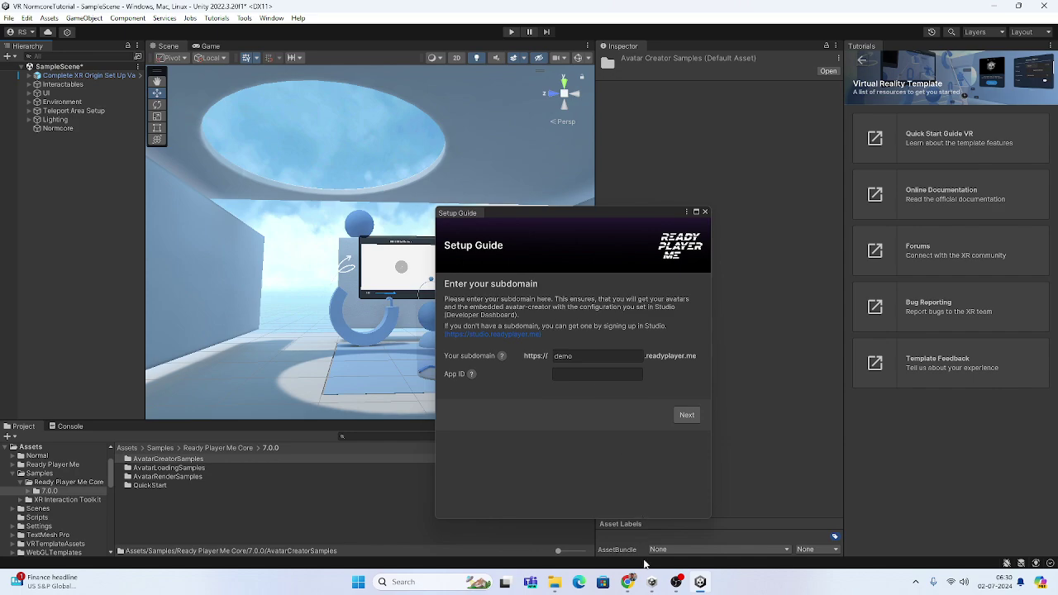
left_click(628, 582)
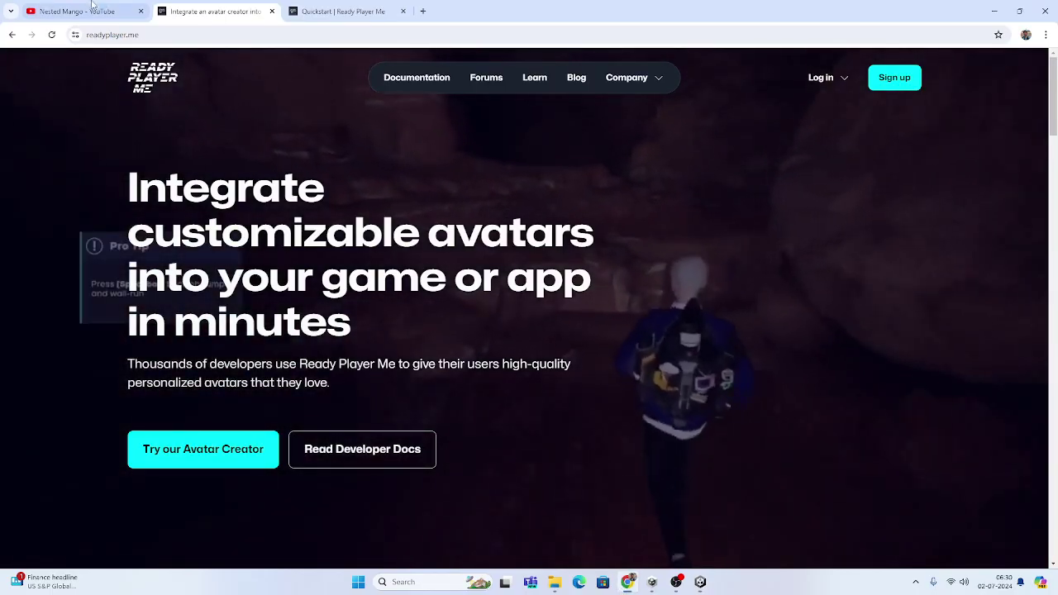
left_click(74, 11)
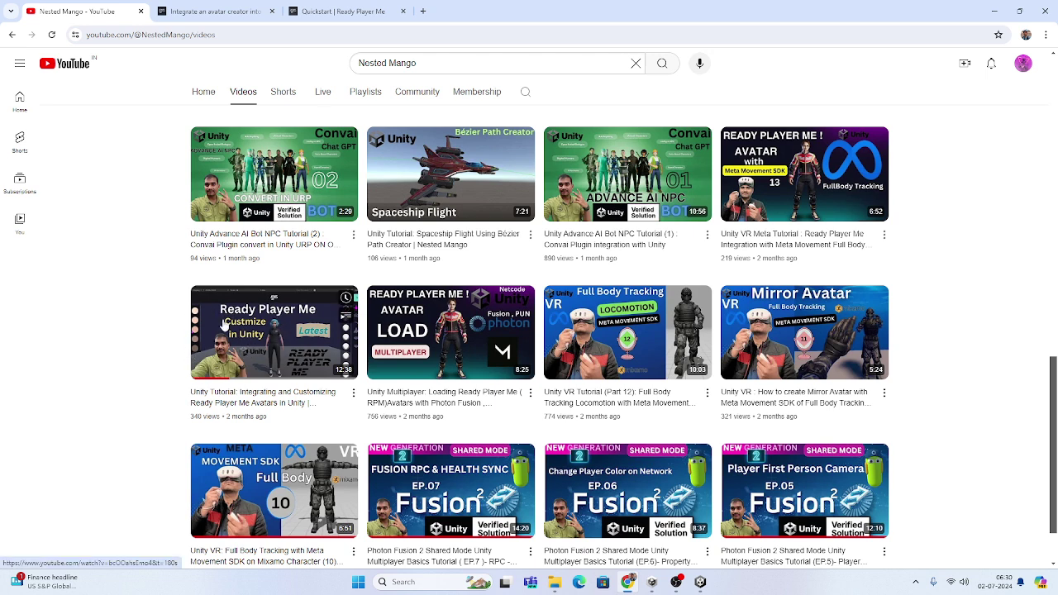
key("alt+Tab")
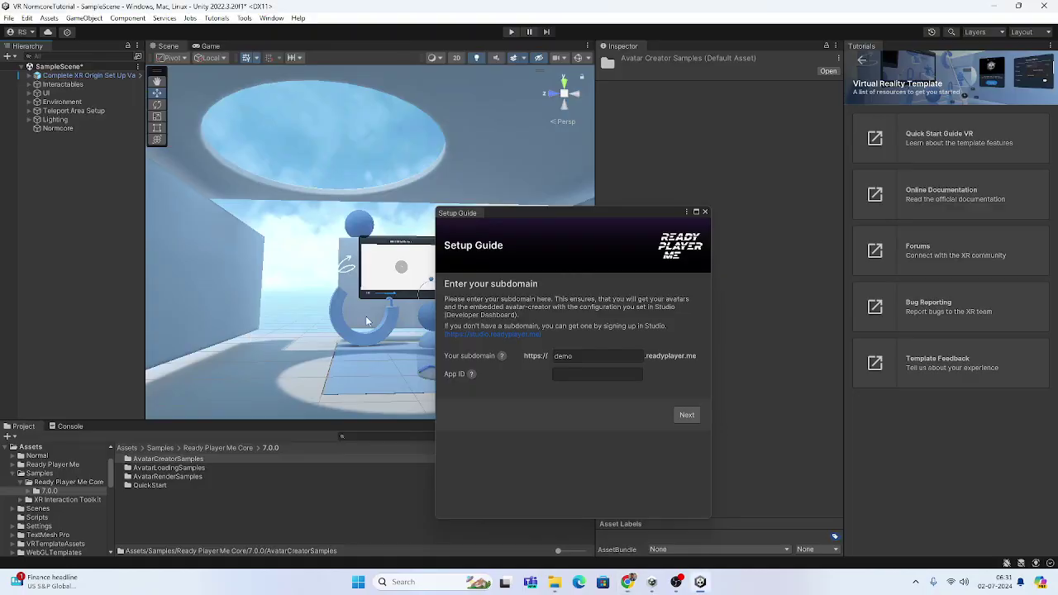
left_click(577, 377)
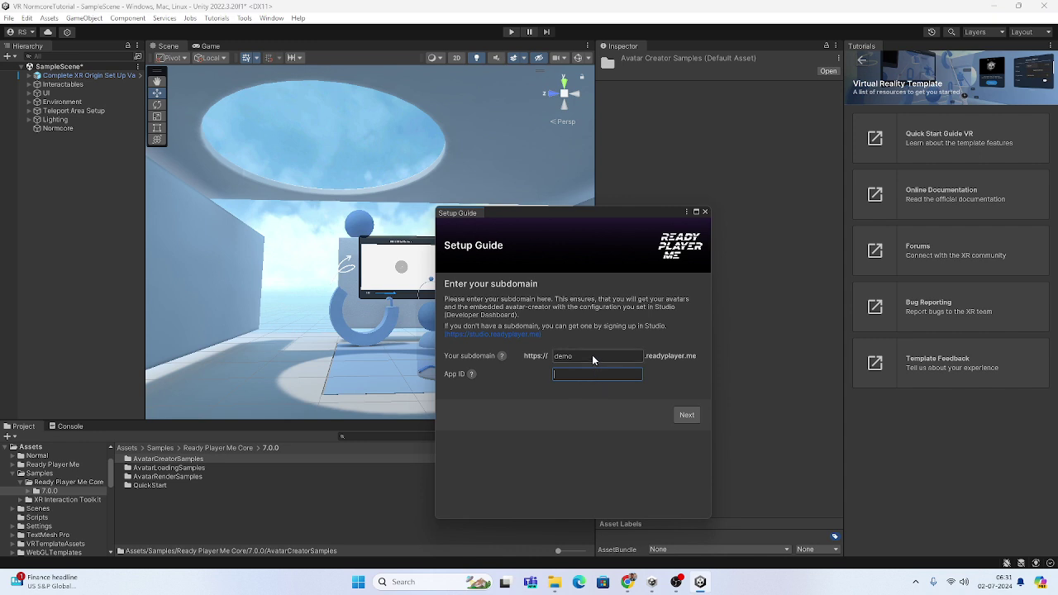
left_click(592, 356)
Step: Look over the Ready Player Me menu and the channel's video thumbnails, then return to Unity
left_click(244, 17)
mouse_move(271, 33)
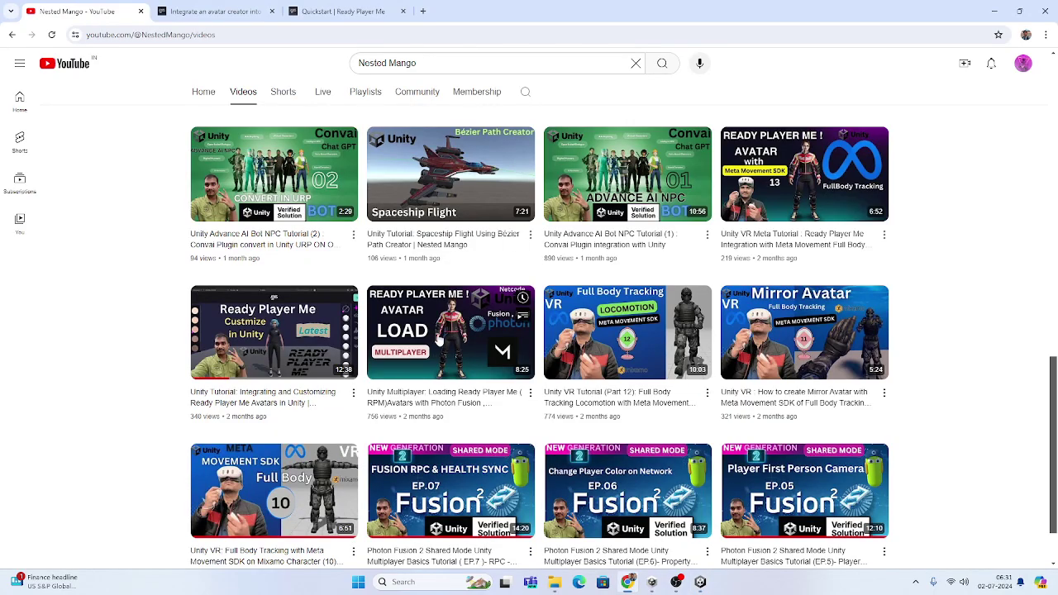
mouse_move(229, 341)
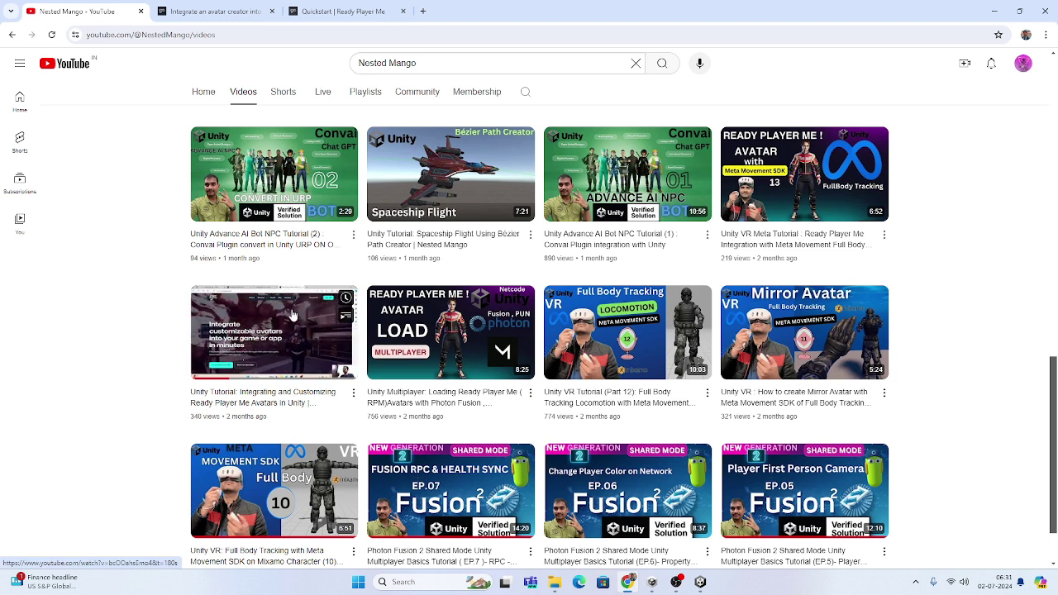
mouse_move(445, 350)
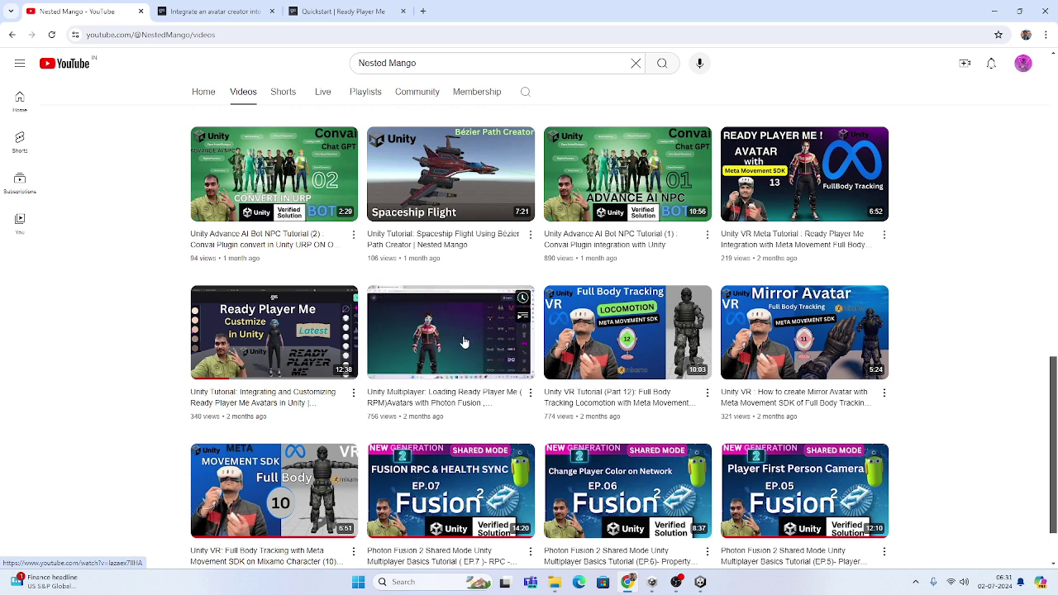
mouse_move(831, 203)
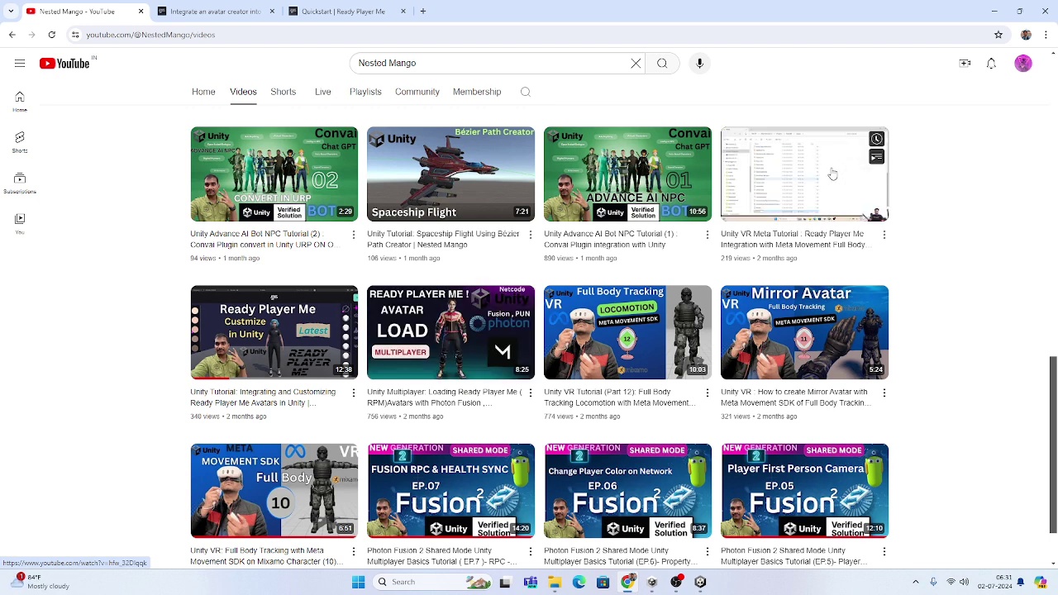
key("alt+Tab")
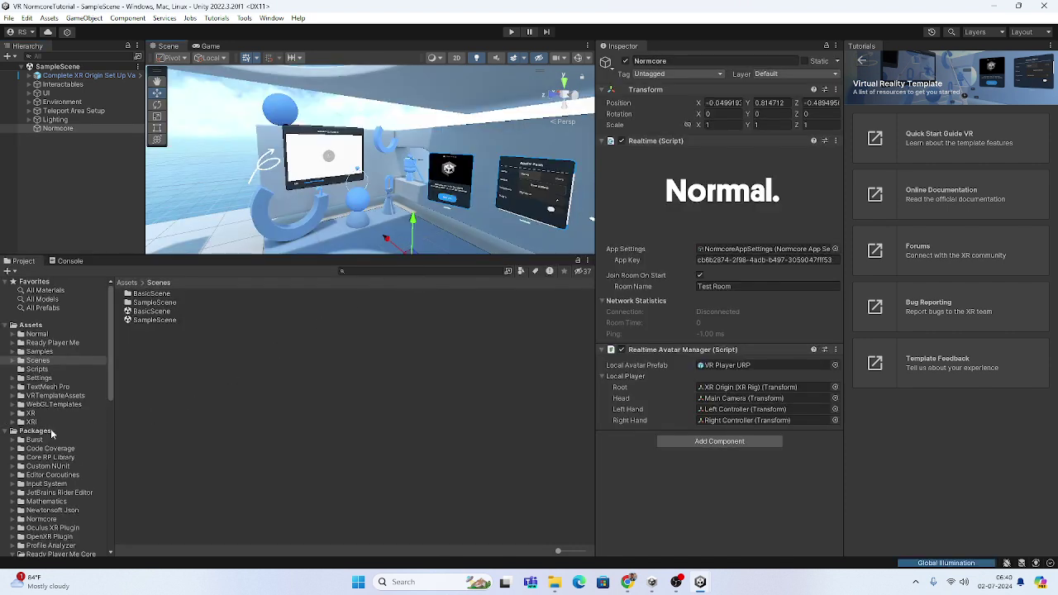
Step: Scroll the Project folder tree down to Ready Player Me Core's Editor folder
scroll(38, 431, "down", 2)
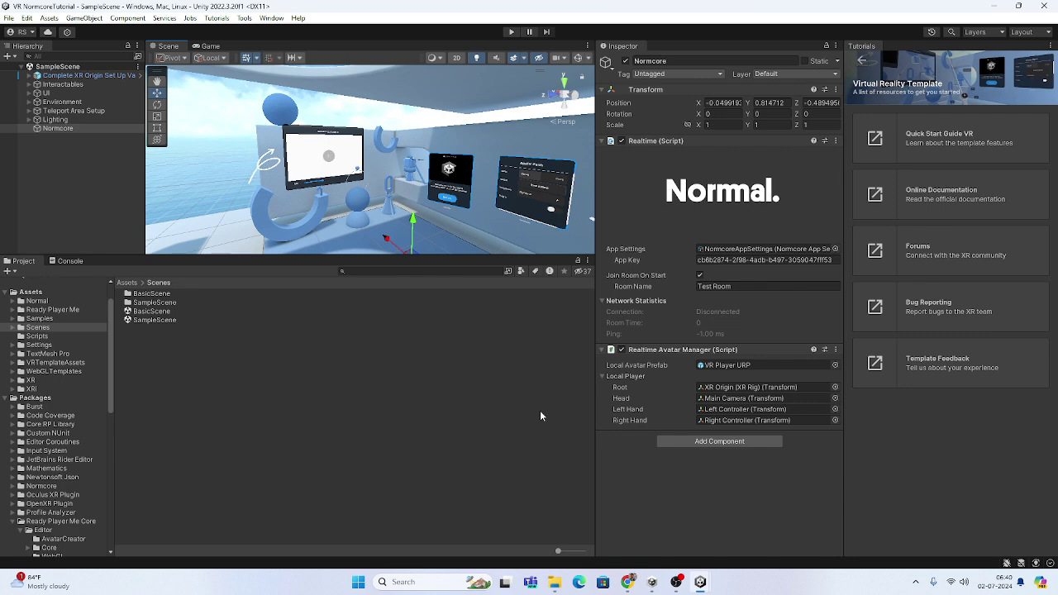
Step: Scroll the YouTube channel's Videos grid up to the latest uploads, then return to Unity
left_click(628, 582)
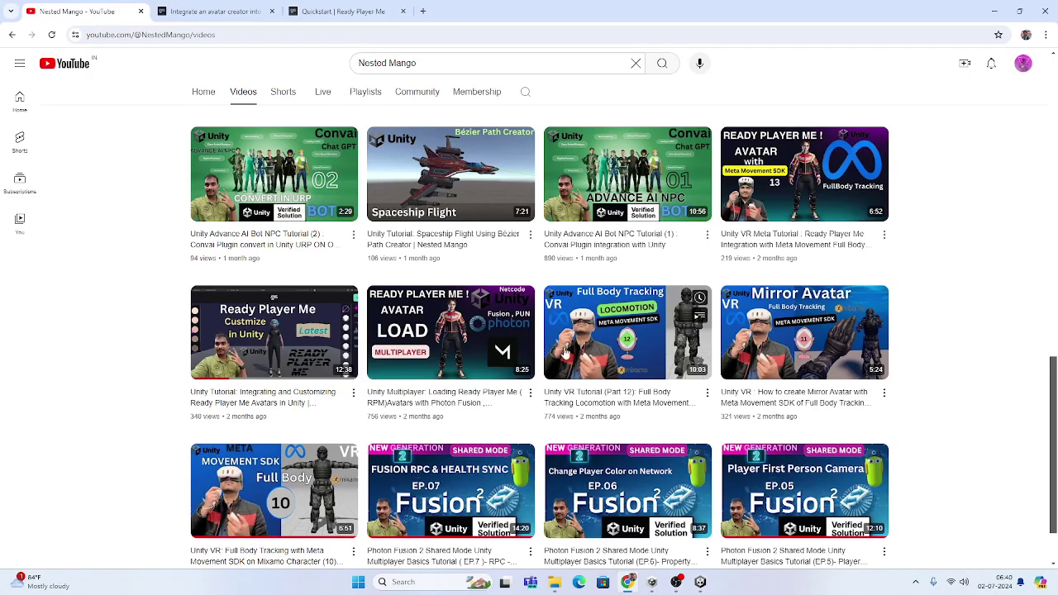
scroll(630, 296, "up", 5)
scroll(630, 296, "up", 5)
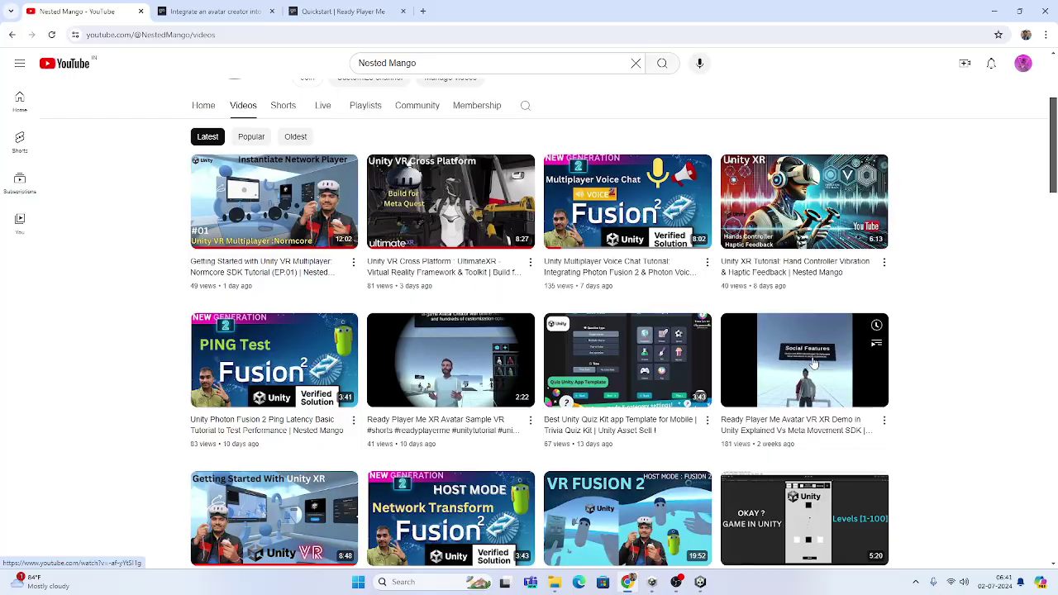
key("alt+Tab")
Step: Browse Ready Player Me Core's Runtime > Core Models and Prefabs folders for the template avatar
scroll(74, 388, "down", 1)
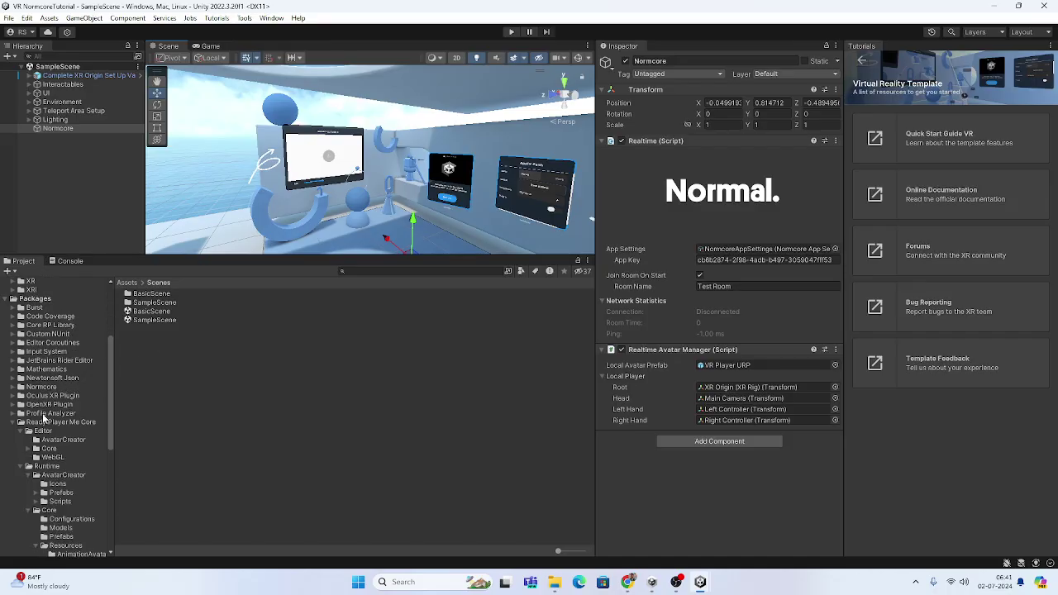
scroll(43, 419, "down", 1)
scroll(54, 405, "up", 2)
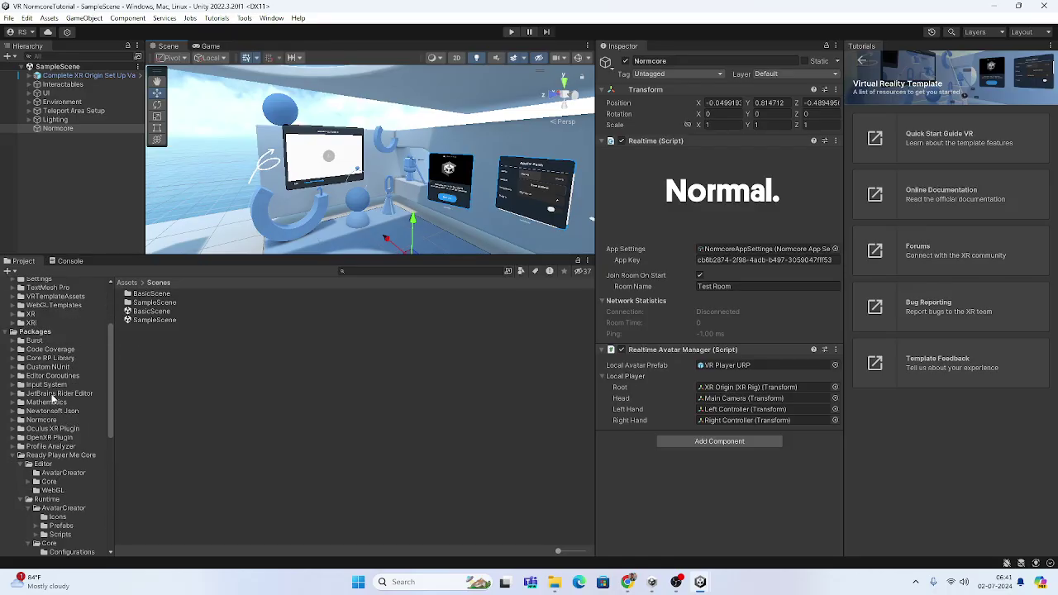
scroll(53, 399, "down", 1)
scroll(41, 430, "down", 2)
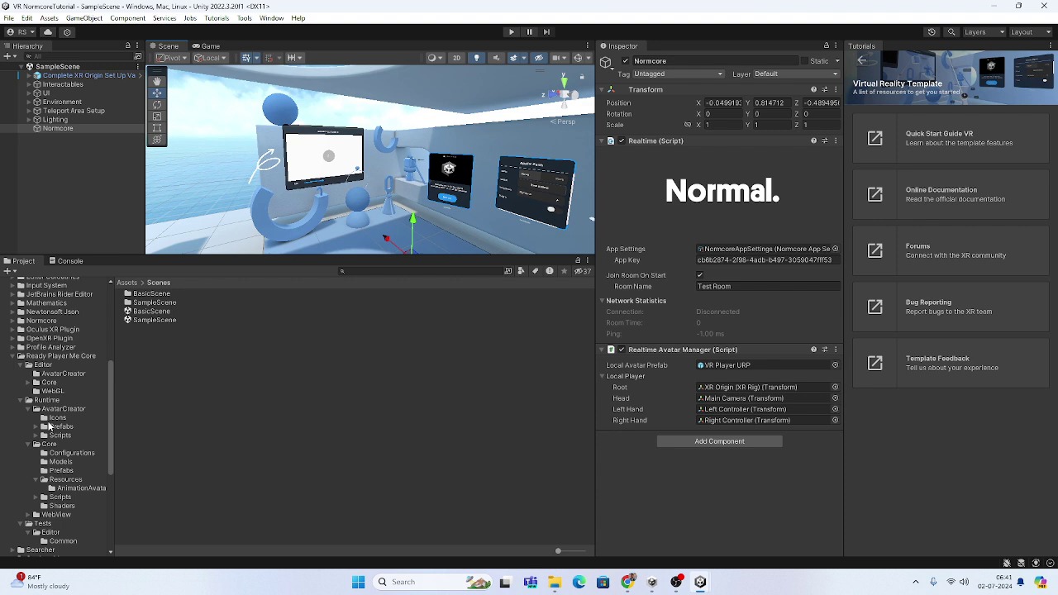
left_click(61, 470)
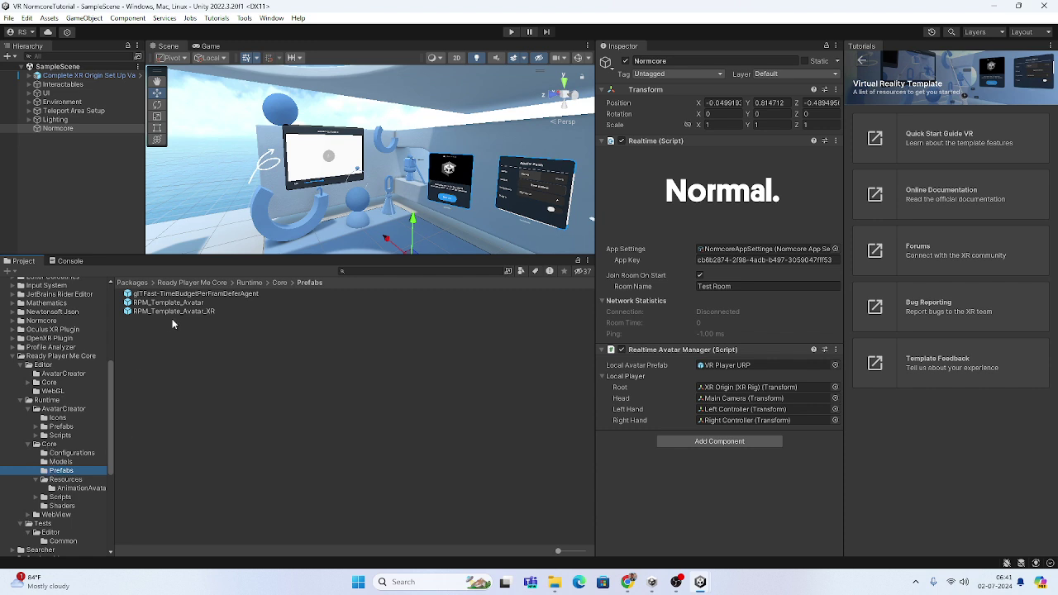
key("Up")
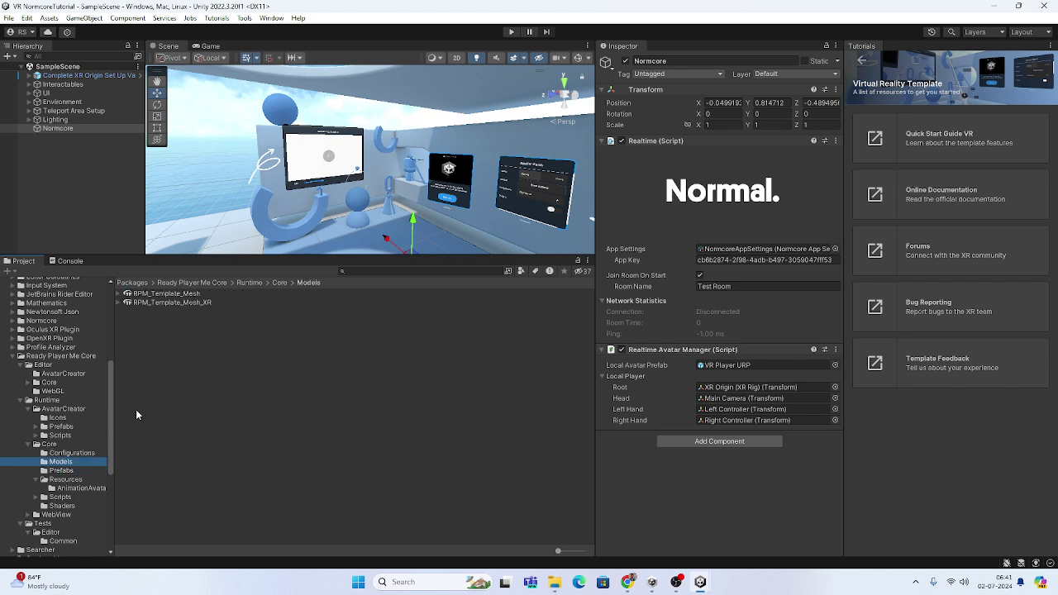
left_click(62, 470)
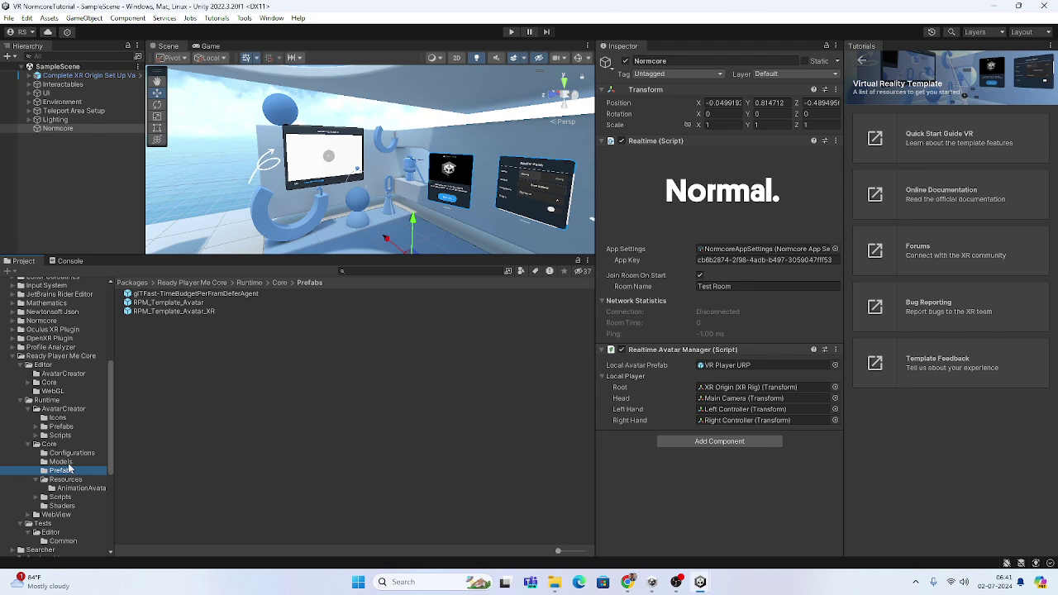
left_click(65, 462)
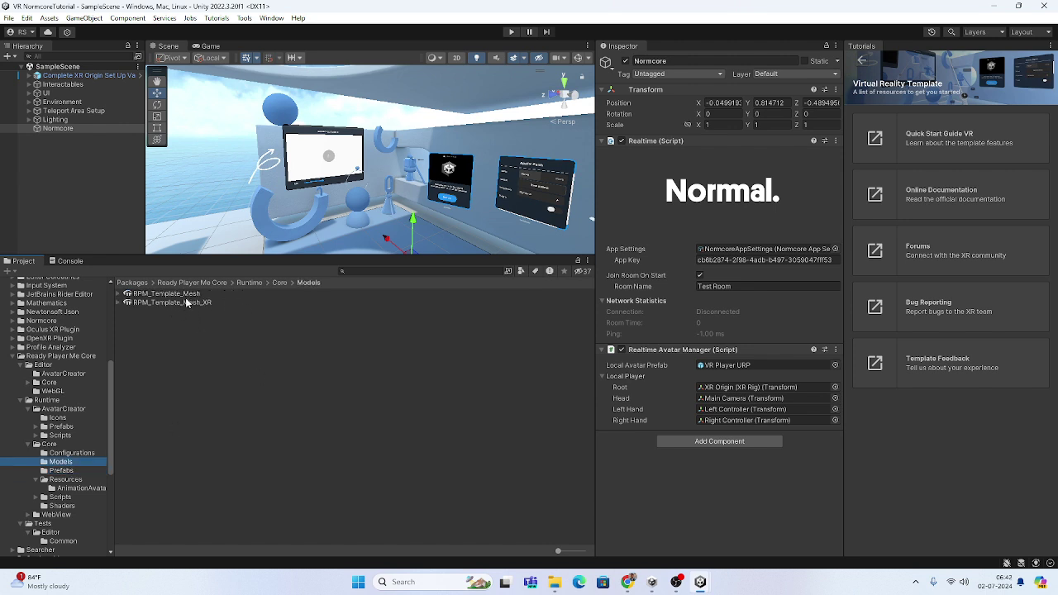
left_click(66, 472)
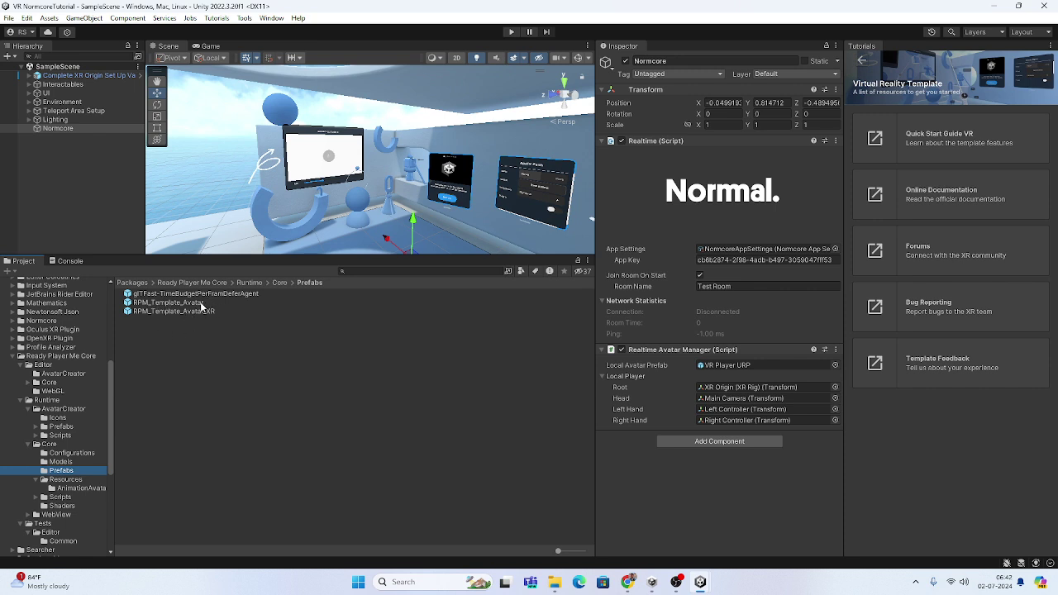
Step: Place RPM_Template_Avatar_XR in the scene, frame it, and move it to Z 0.42
left_click_drag(201, 303, 268, 241)
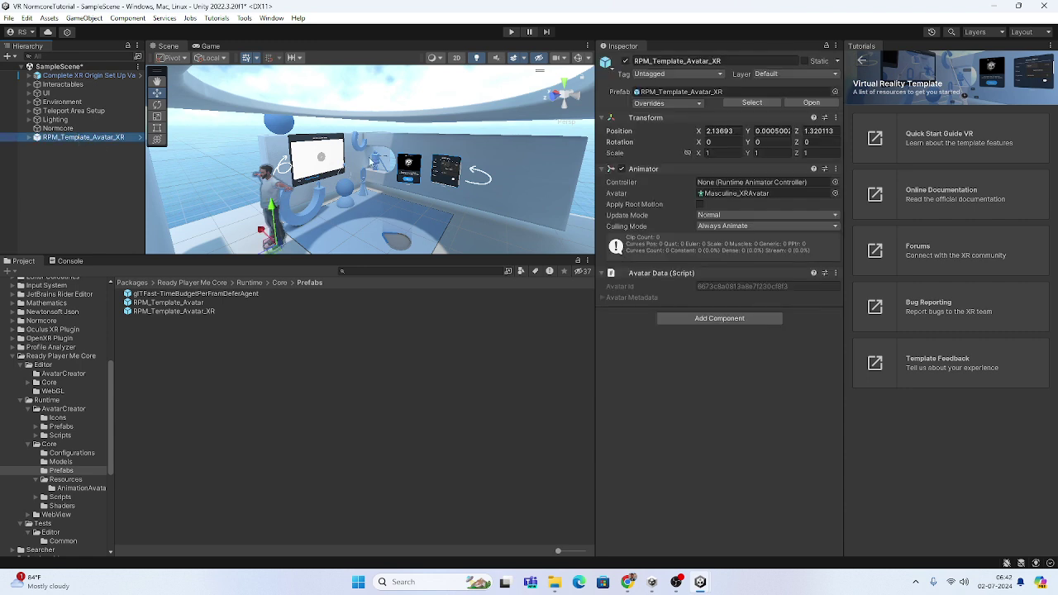
key("f")
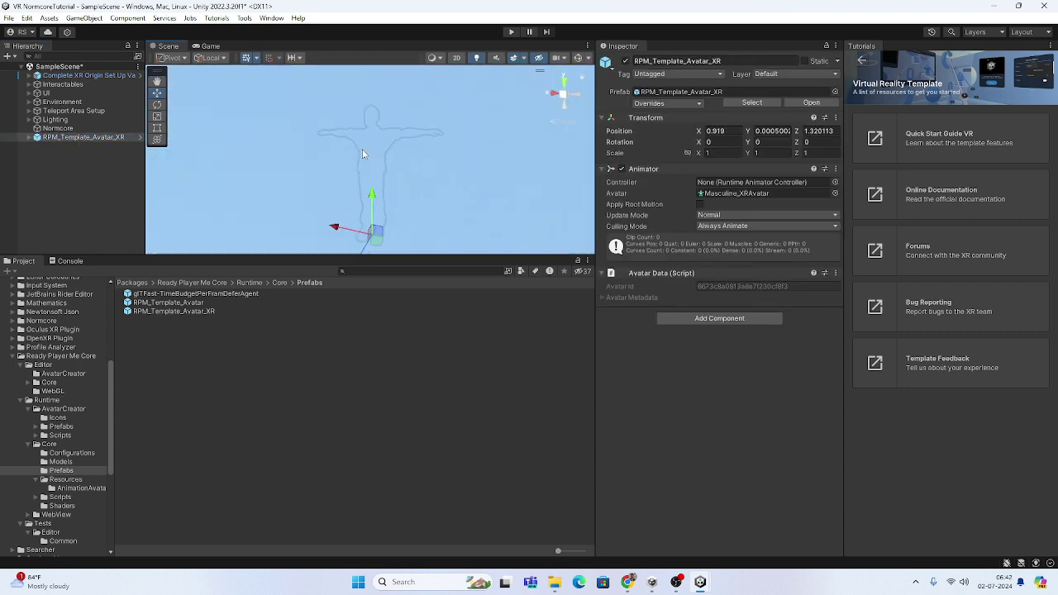
left_click_drag(318, 242, 341, 217)
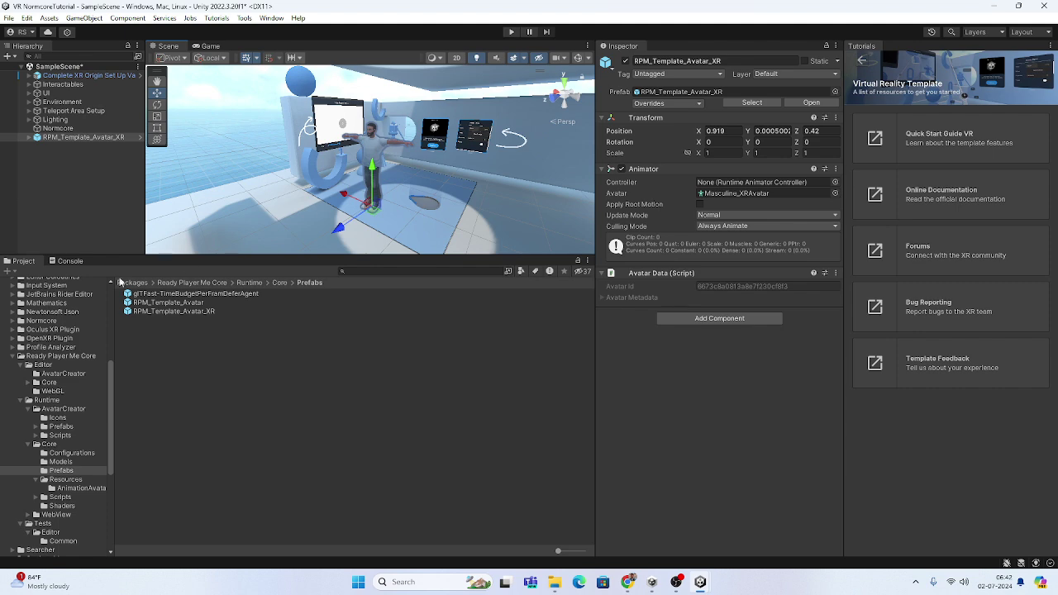
Step: Check the Console, then search the Unity Asset Store for Final IK in a new tab
left_click(74, 262)
left_click(24, 261)
left_click(627, 582)
left_click(422, 11)
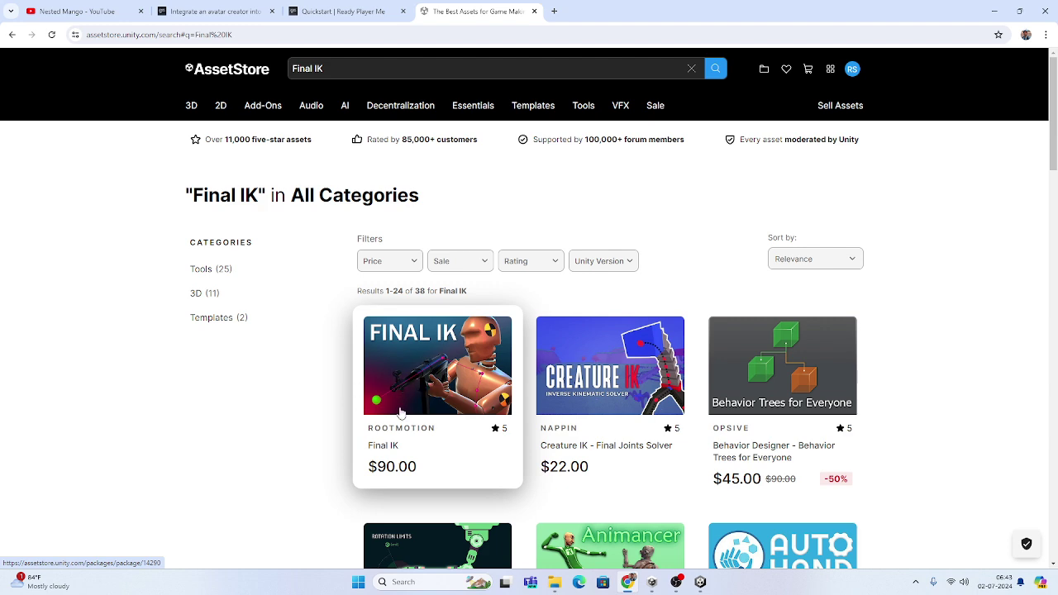
scroll(417, 401, "down", 2)
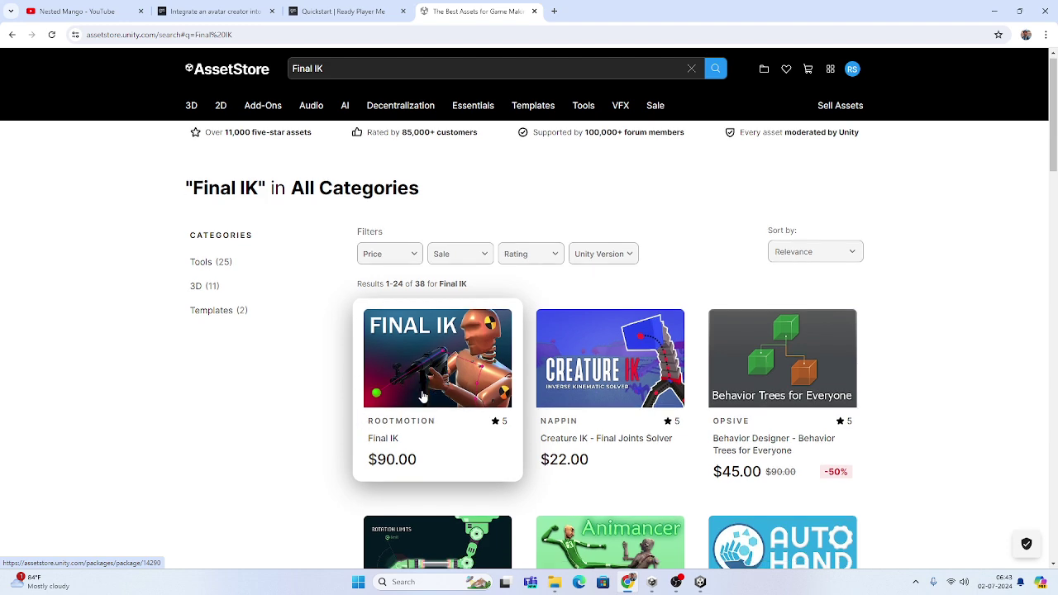
scroll(438, 331, "up", 2)
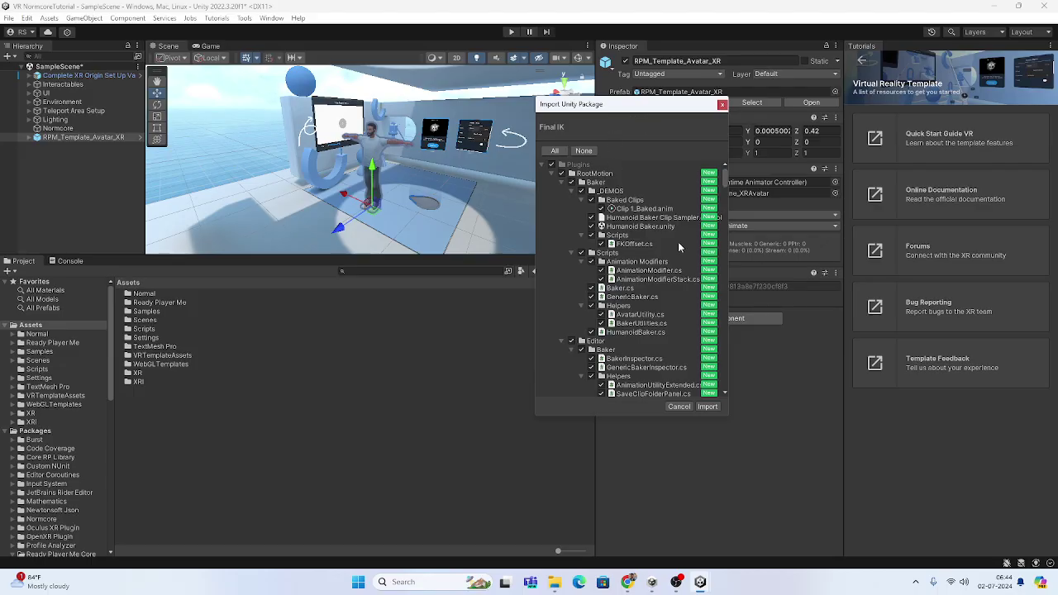
Step: Import every item of the Final IK package, adding a Plugins folder under Assets
scroll(691, 348, "down", 15)
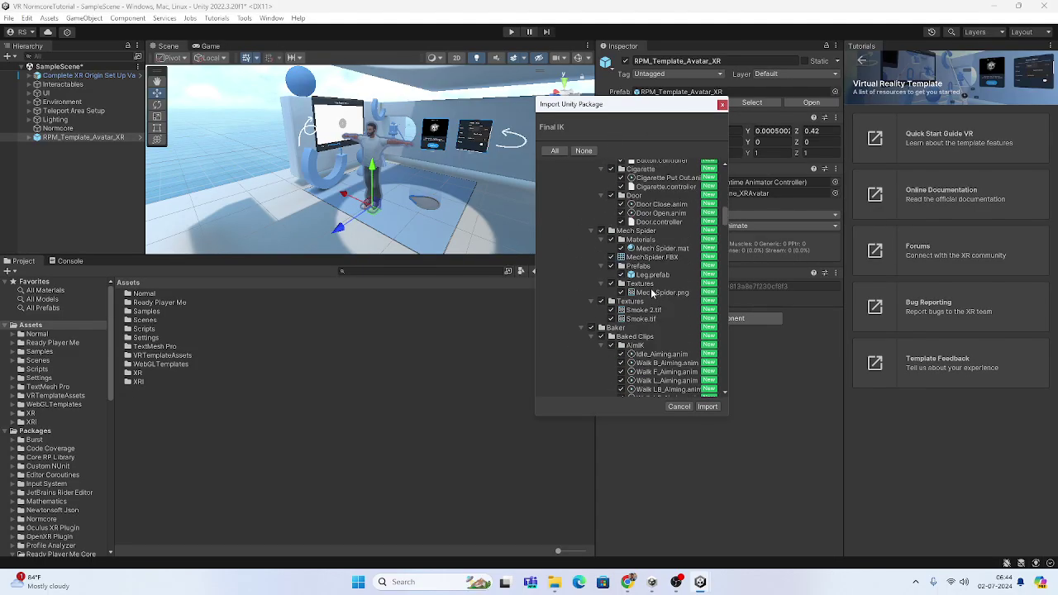
left_click(707, 406)
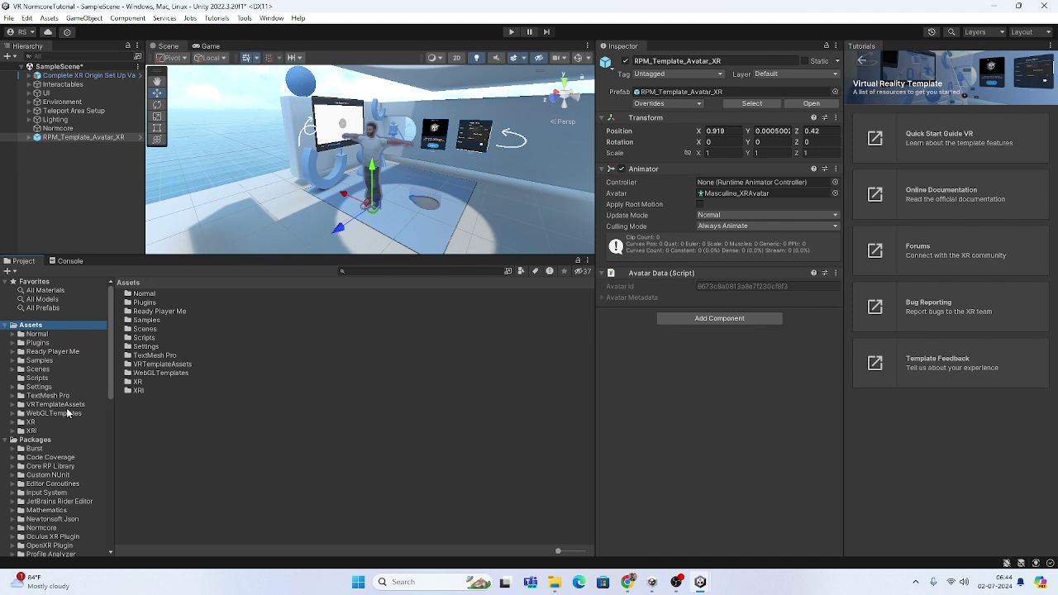
Step: Delete the placed avatar from the scene and open the VR Player URP prefab in Prefab Mode
left_click(68, 120)
left_click(69, 128)
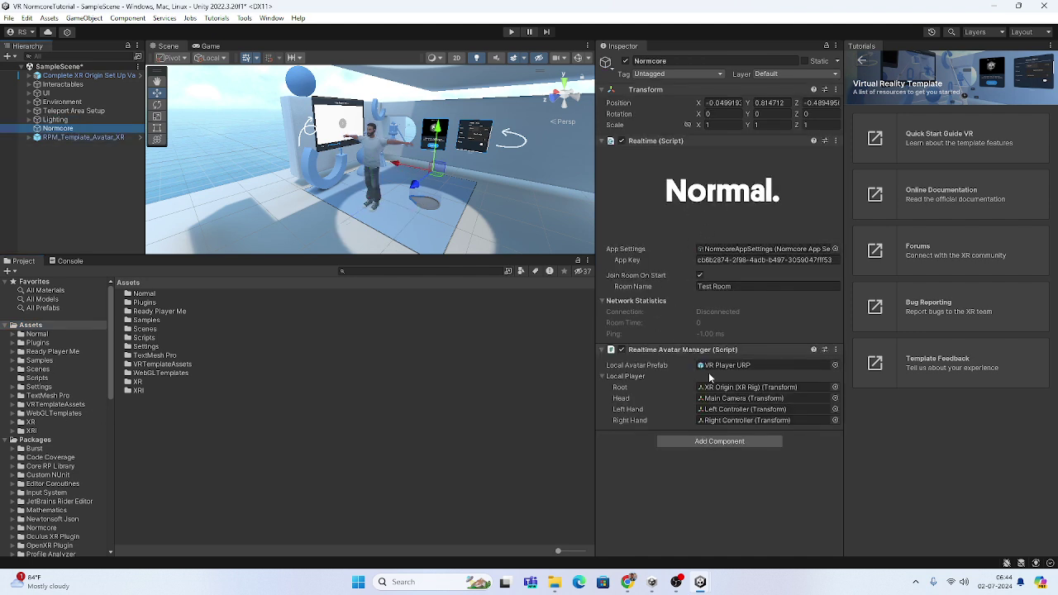
left_click(721, 365)
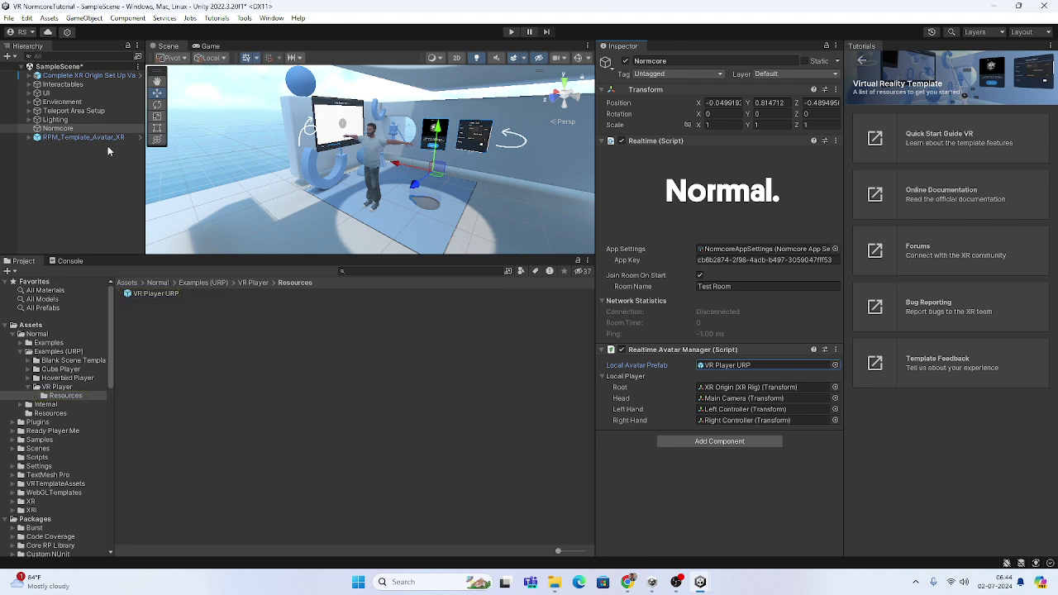
scroll(58, 413, "down", 4)
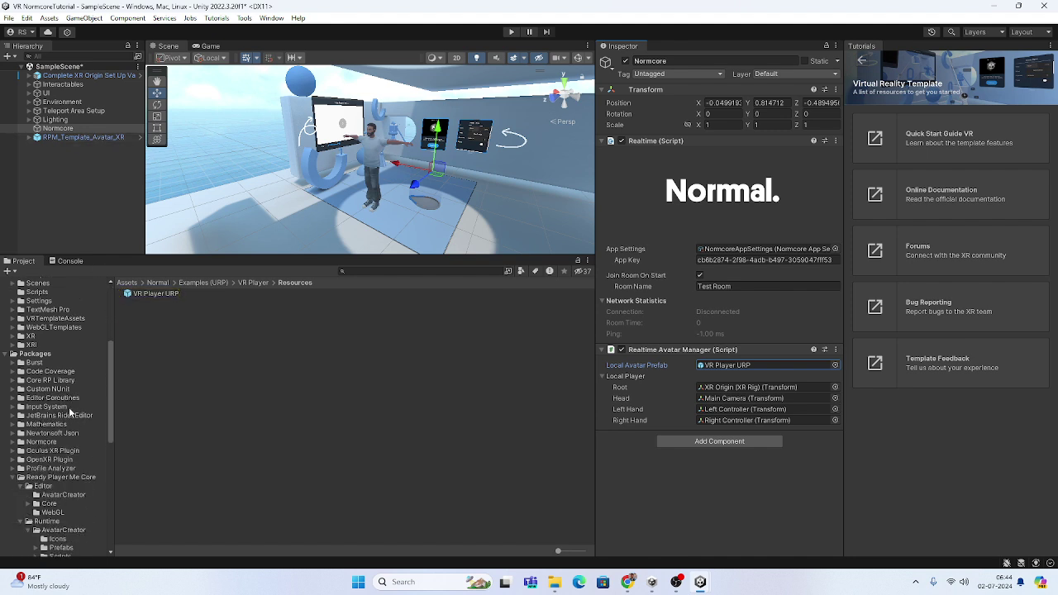
left_click(84, 138)
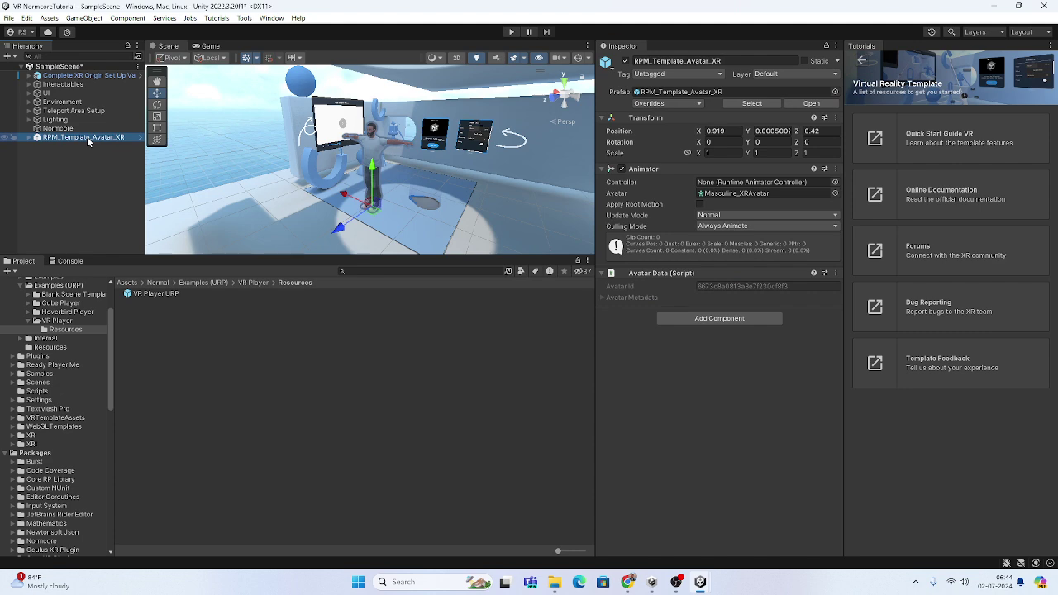
key("Delete")
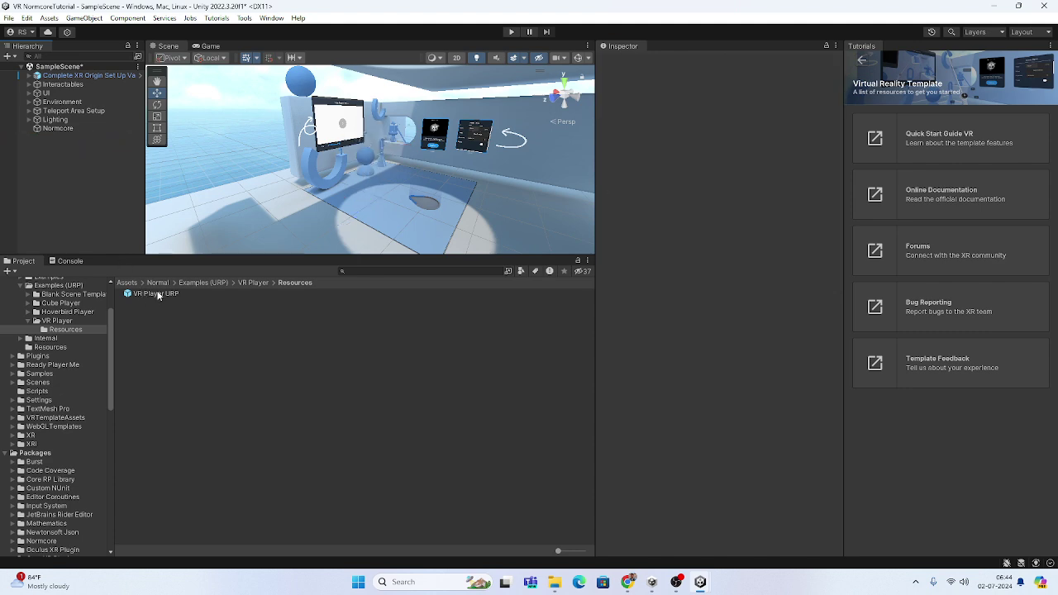
double_click(149, 295)
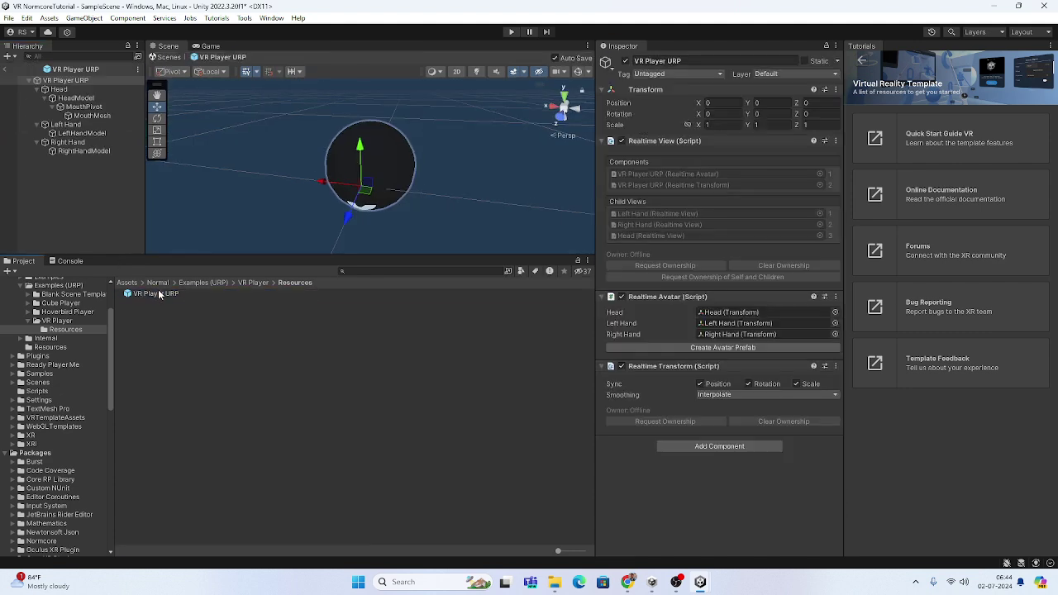
Step: Collapse the prefab's Head and hand entries, then show Ready Player Me Core's Prefabs folder
left_click(36, 80)
left_click(36, 89)
left_click(36, 97)
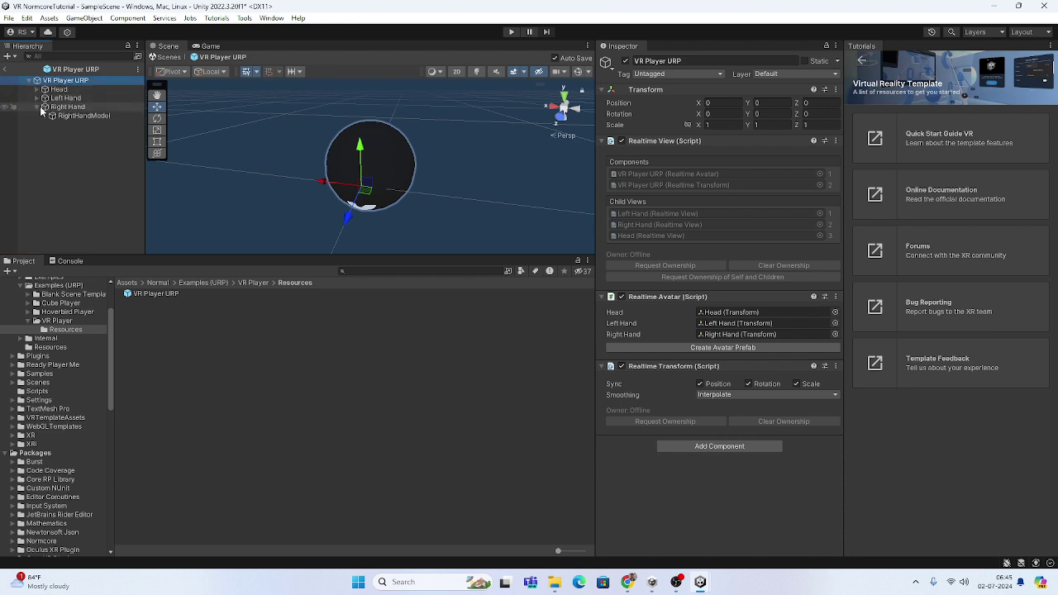
left_click(40, 110)
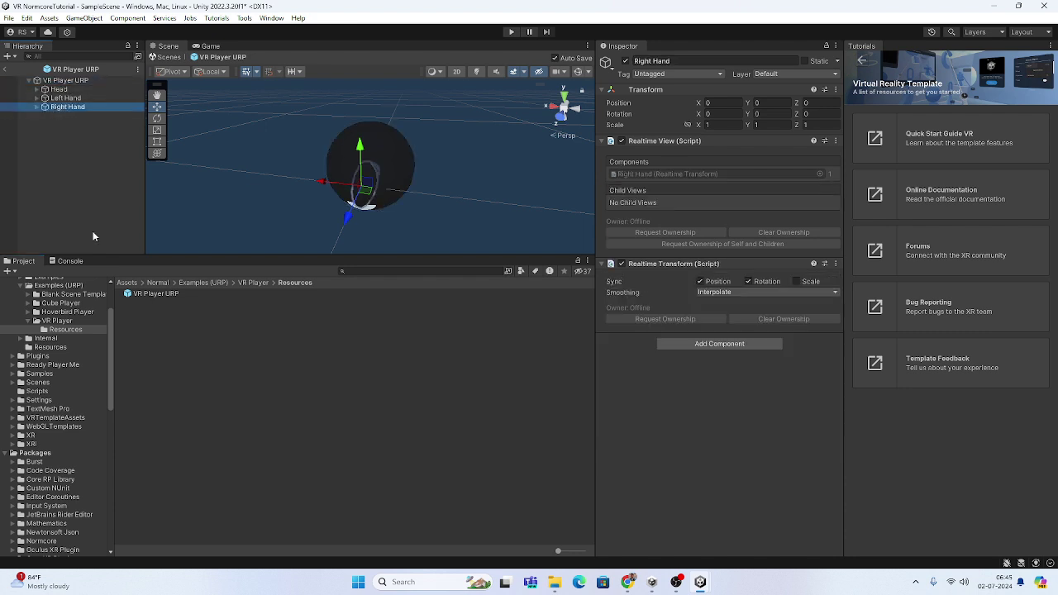
left_click(37, 90)
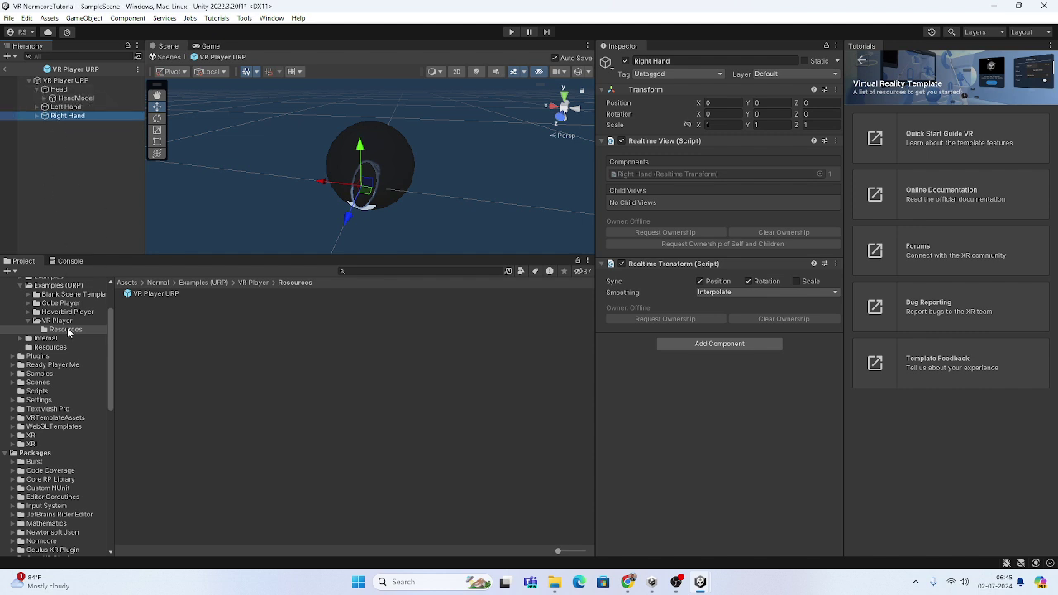
scroll(56, 442, "down", 8)
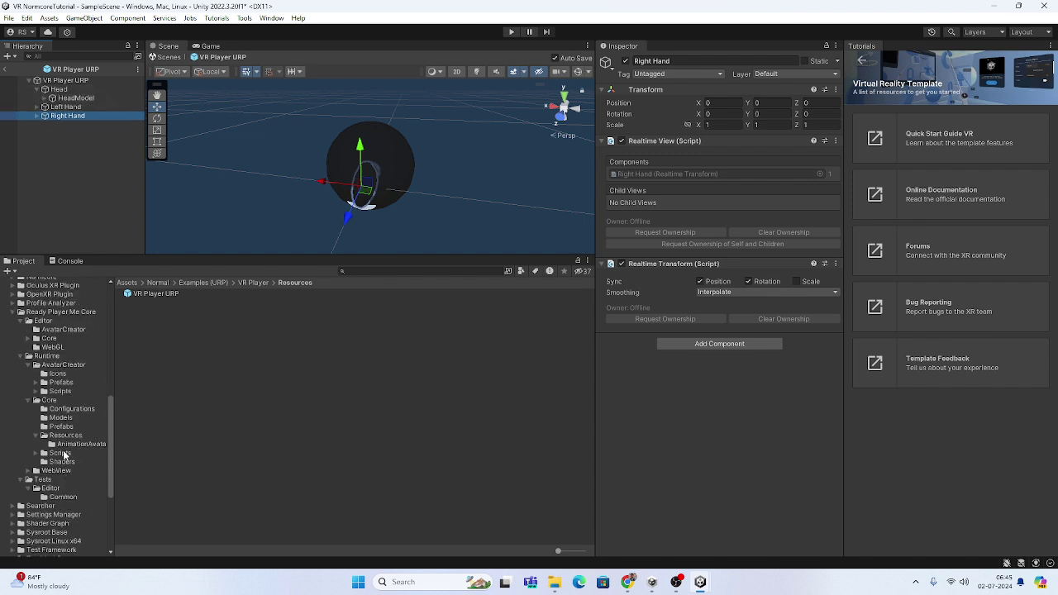
left_click(60, 426)
Step: Drag RPM_Template_Avatar_XR into the VR Player URP prefab
left_click_drag(177, 311, 73, 82)
scroll(380, 164, "down", 10)
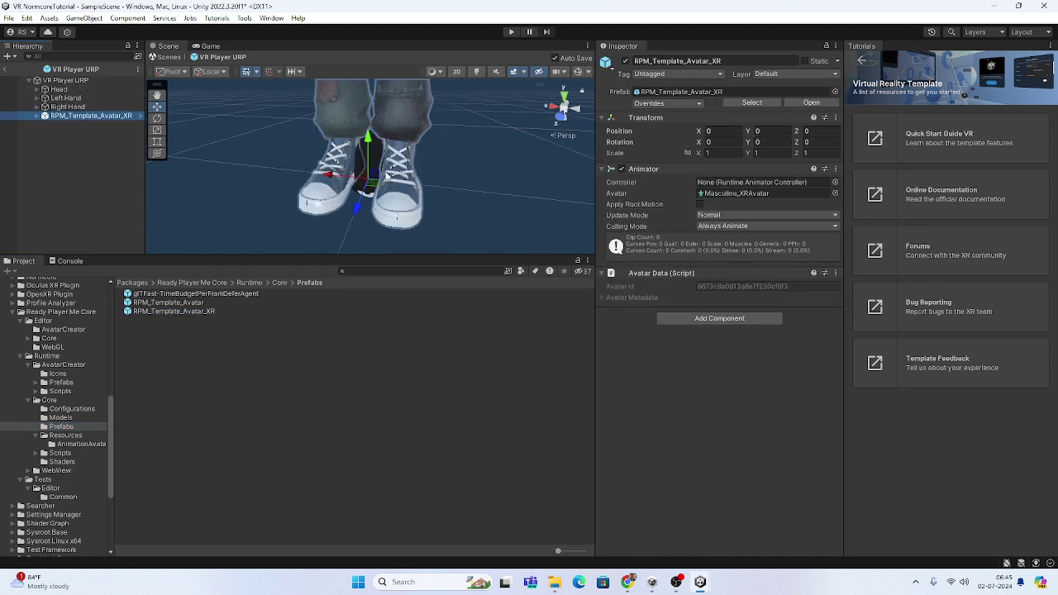
scroll(381, 164, "up", 2)
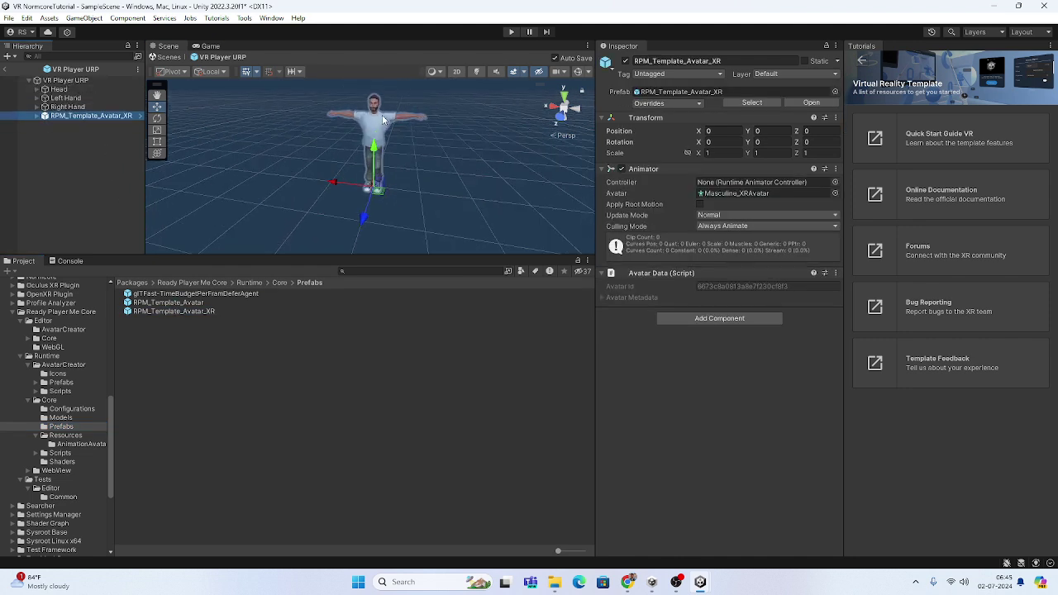
Step: Delete the placeholder HeadModel, LeftHandModel and RightHandModel objects
left_click(50, 88)
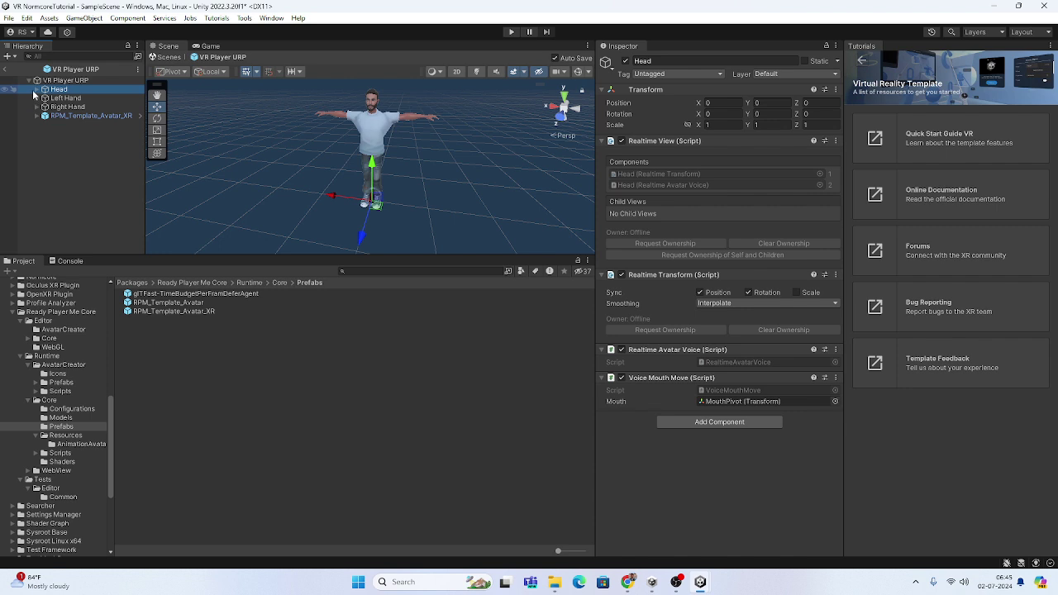
left_click(36, 90)
left_click(34, 98)
left_click(36, 107)
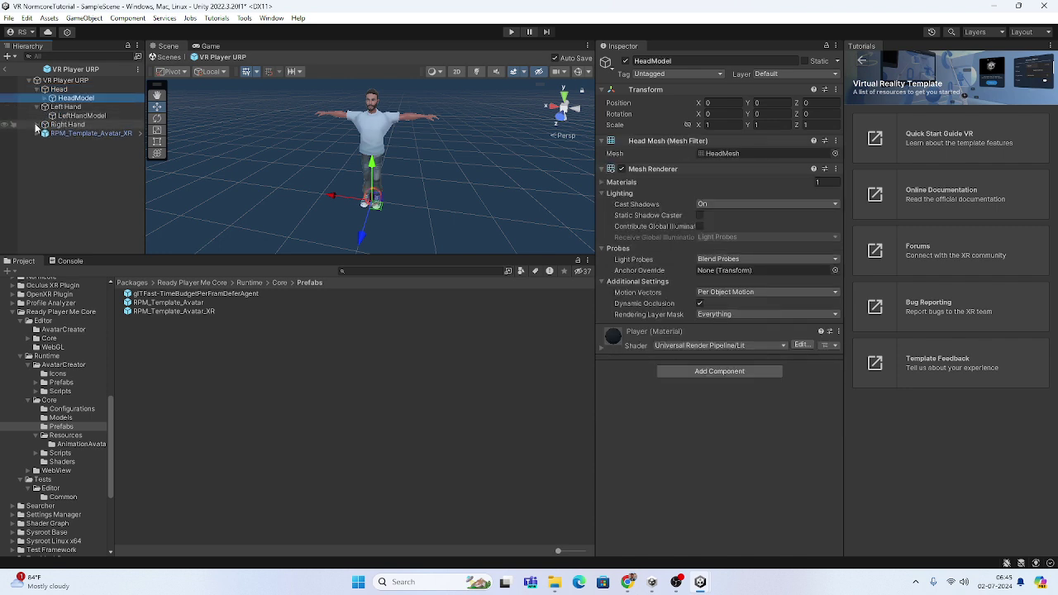
left_click(37, 124)
left_click(73, 134)
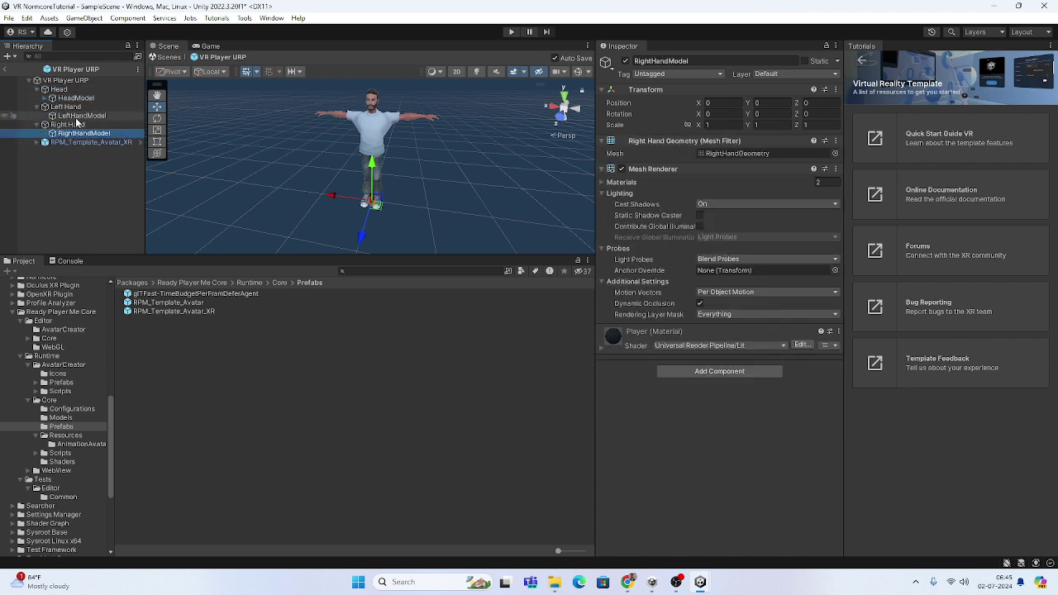
left_click(82, 115, "ctrl")
left_click(85, 98, "ctrl")
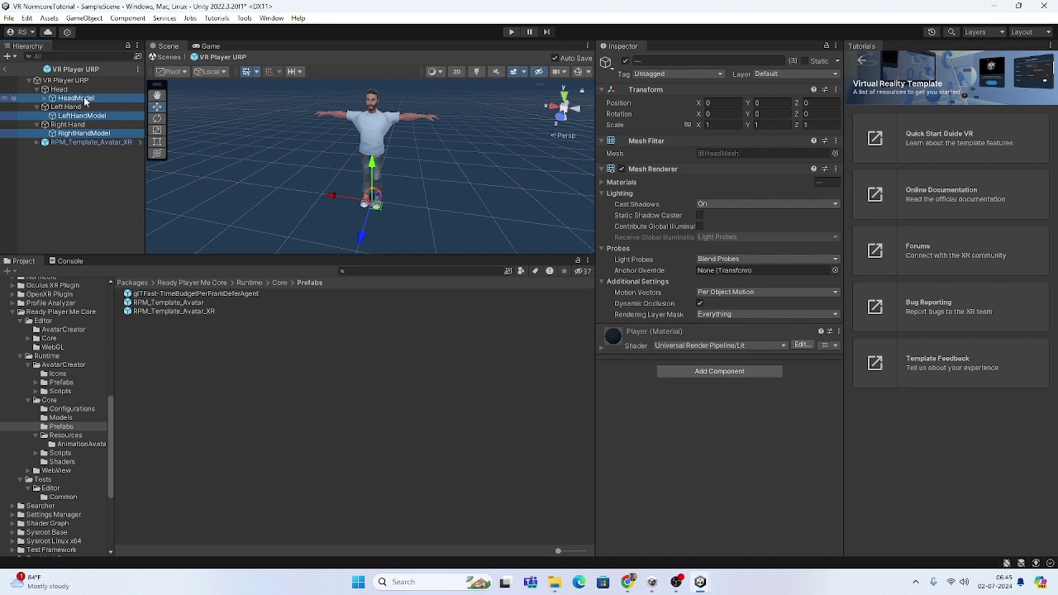
key("Delete")
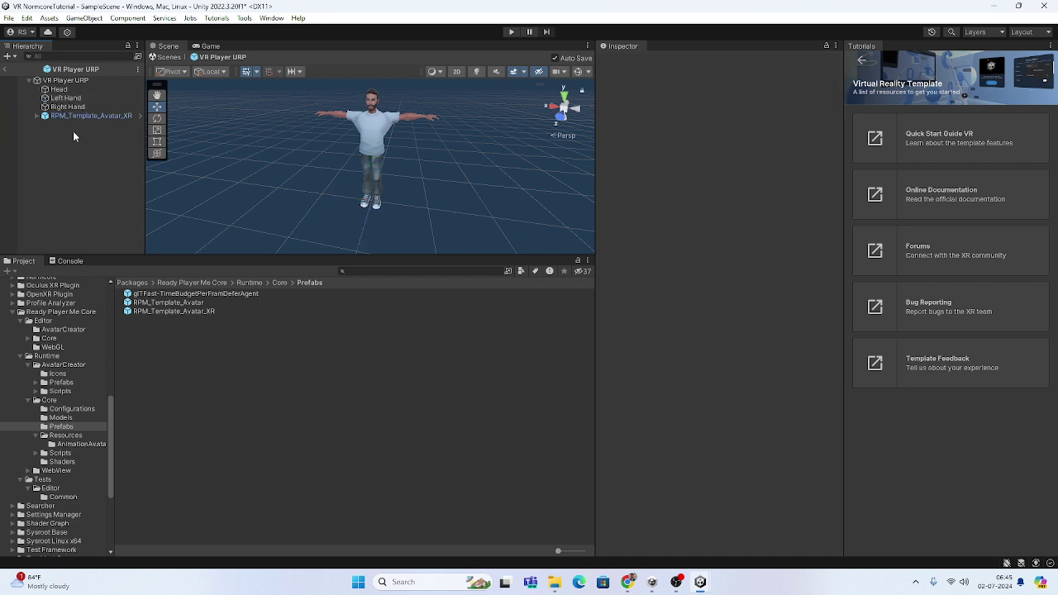
Step: Expand the avatar down to its Armature, enlarge the Hierarchy, and go to Chrome
left_click(74, 116)
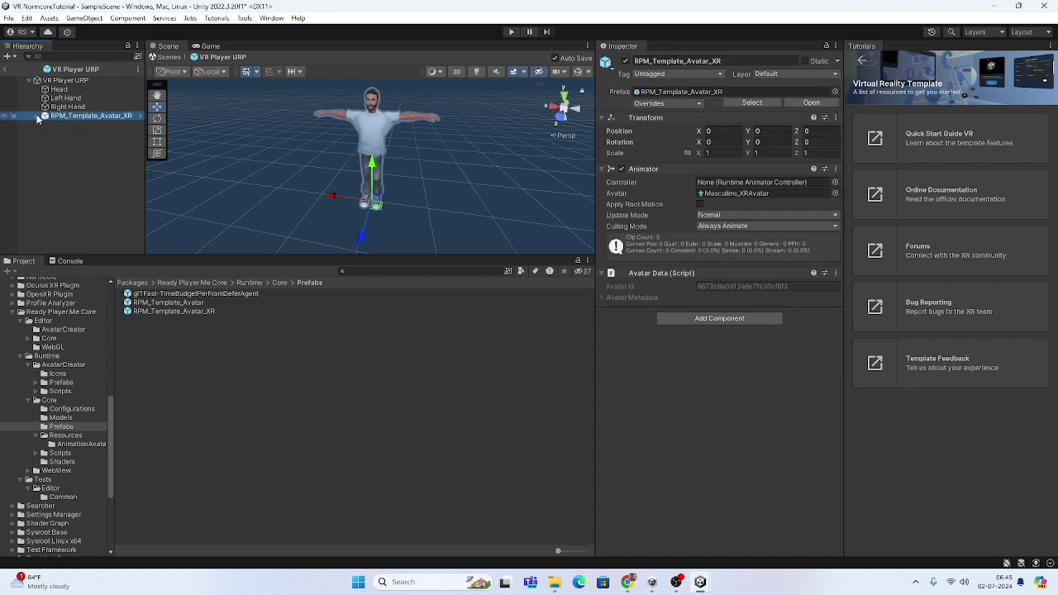
left_click(37, 116)
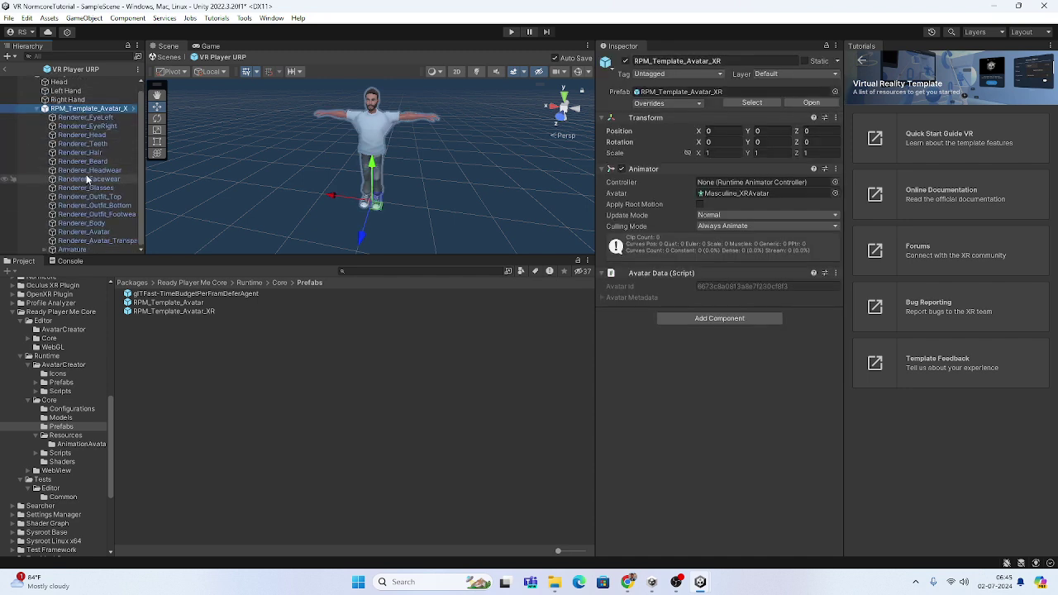
left_click(52, 250)
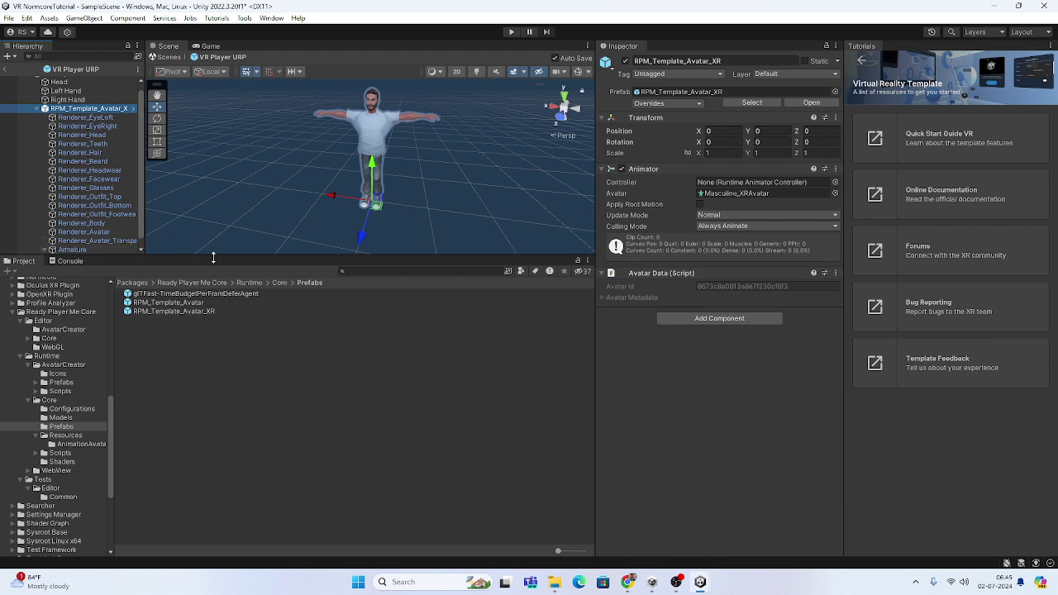
left_click_drag(211, 257, 201, 387)
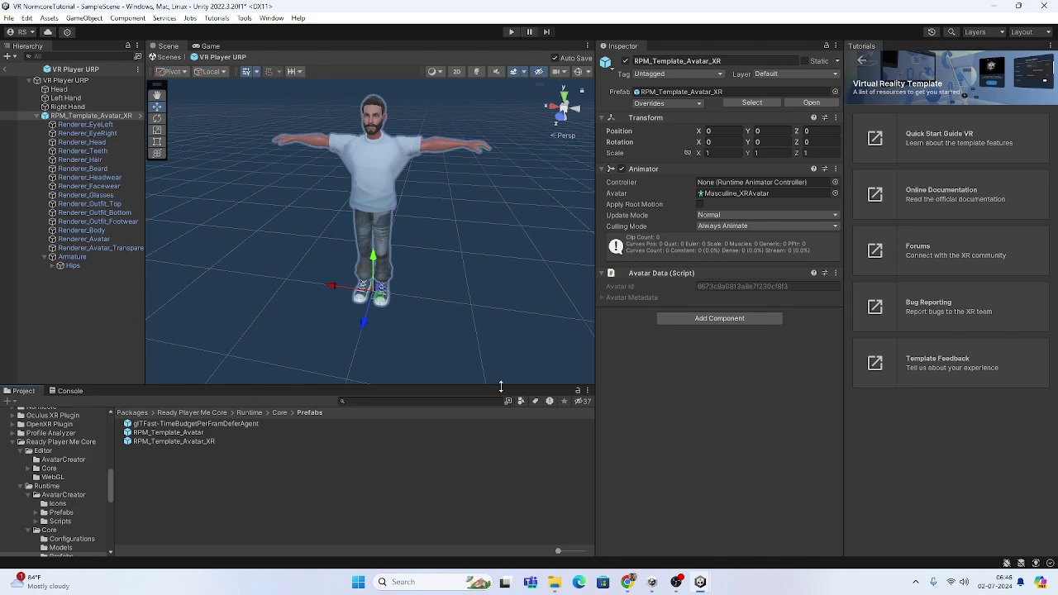
left_click(627, 582)
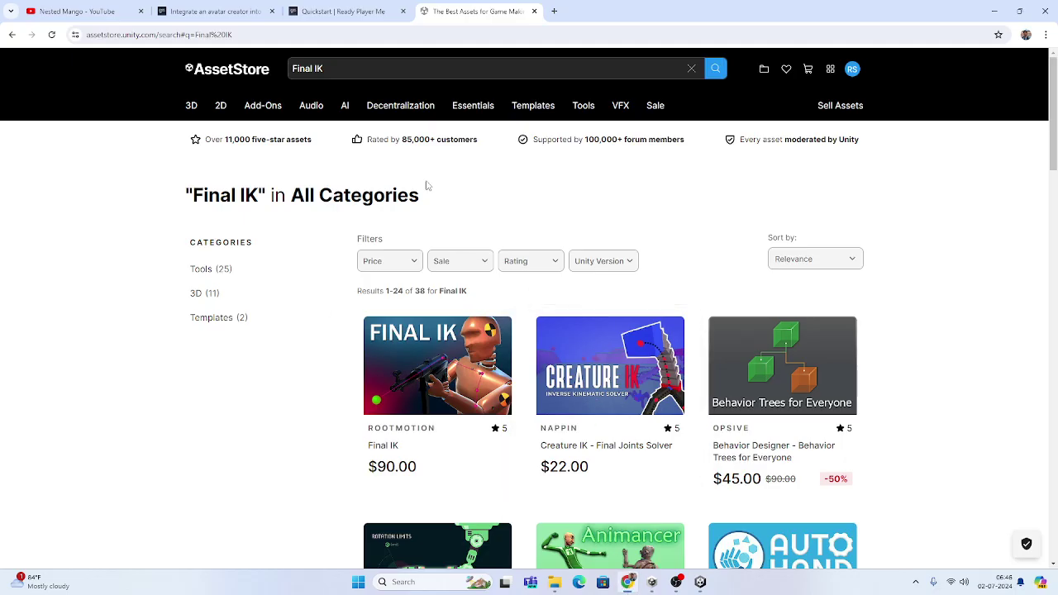
Step: View the YouTube channel's videos tab in Chrome, then return to Unity
left_click(136, 11)
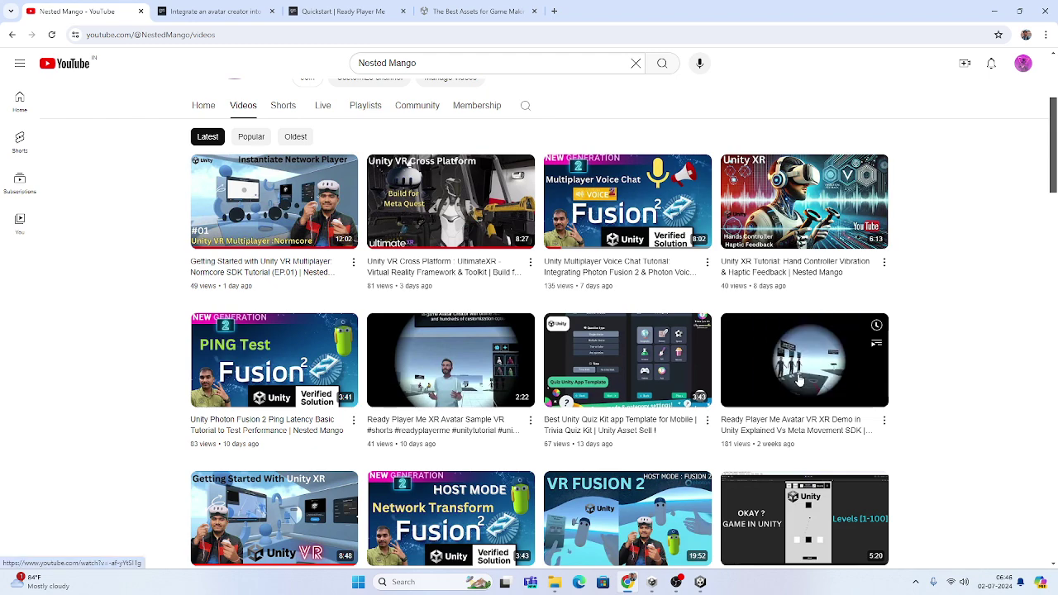
key("alt+Tab")
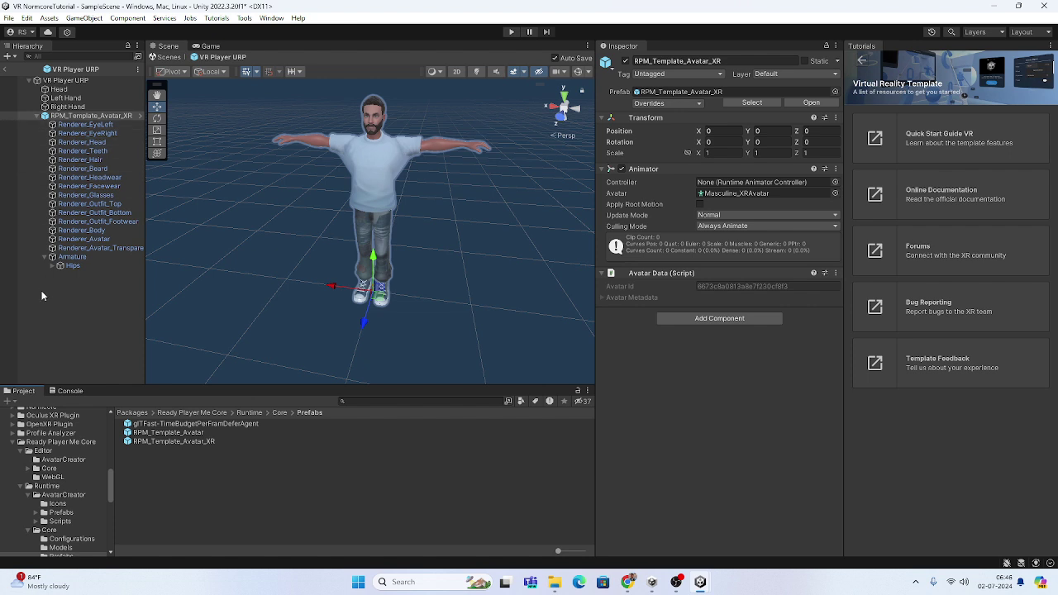
Step: Unfold Hips, Spine, Spine1, Spine2 and Neck, then select the avatar's Head bone
left_click(54, 266)
left_click(60, 275)
left_click(68, 282)
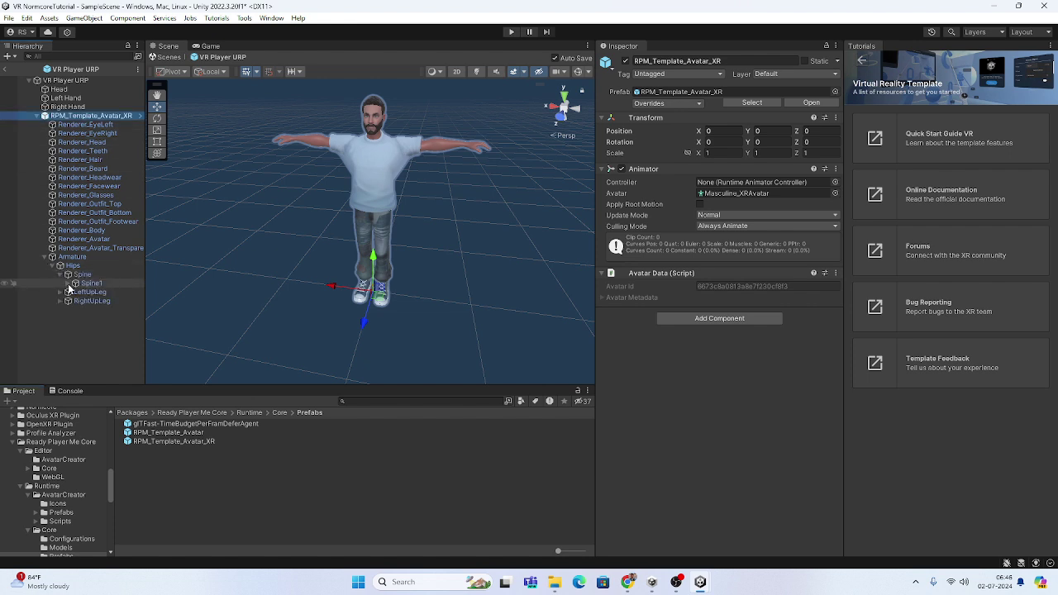
left_click(75, 291)
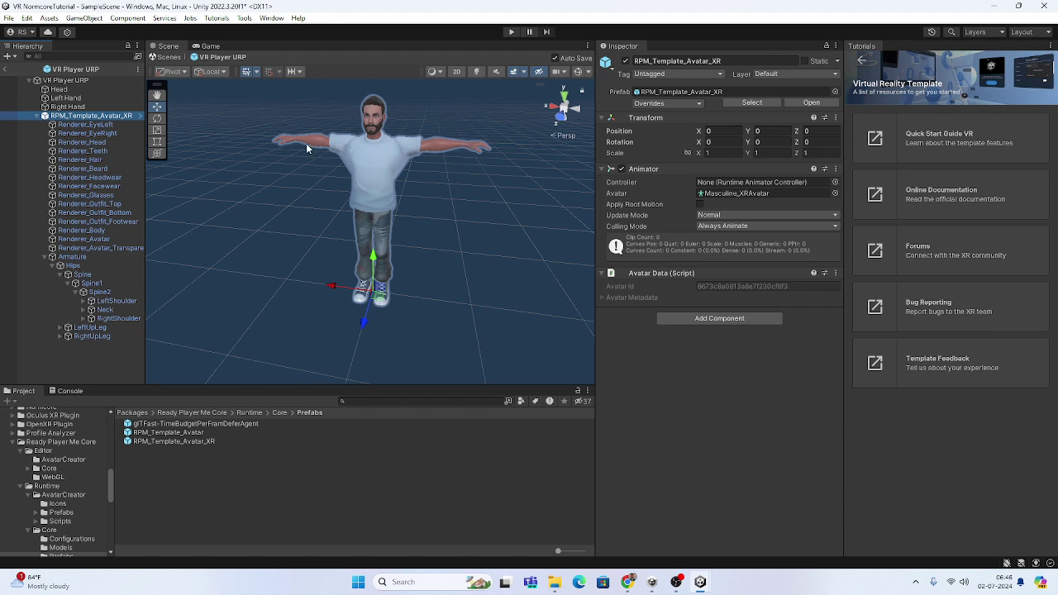
left_click(85, 311)
left_click(111, 319)
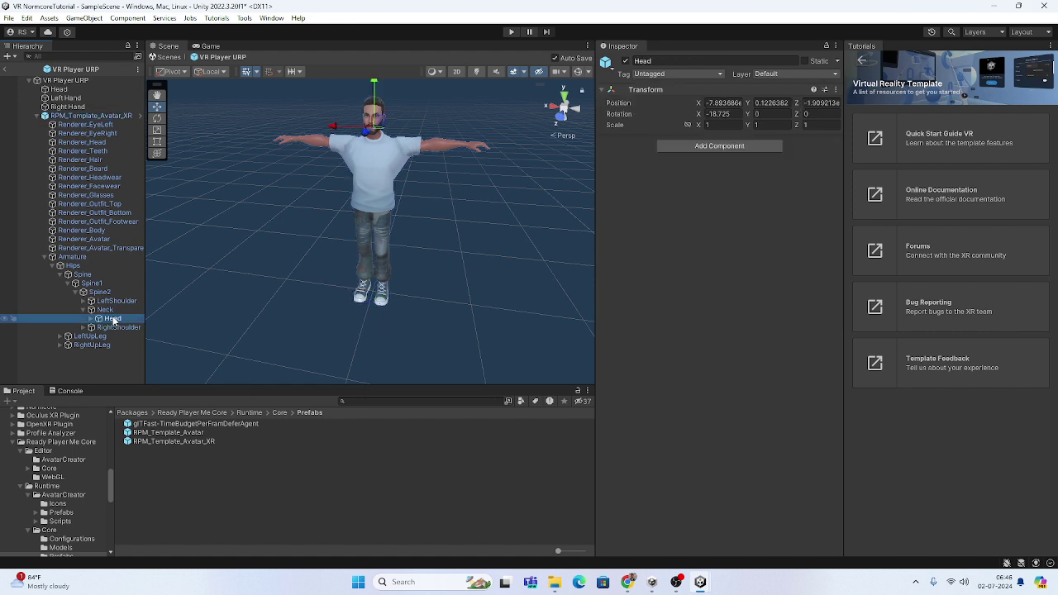
Step: Duplicate the Head bone and rename the copy to HeadTarget
key("ctrl+d")
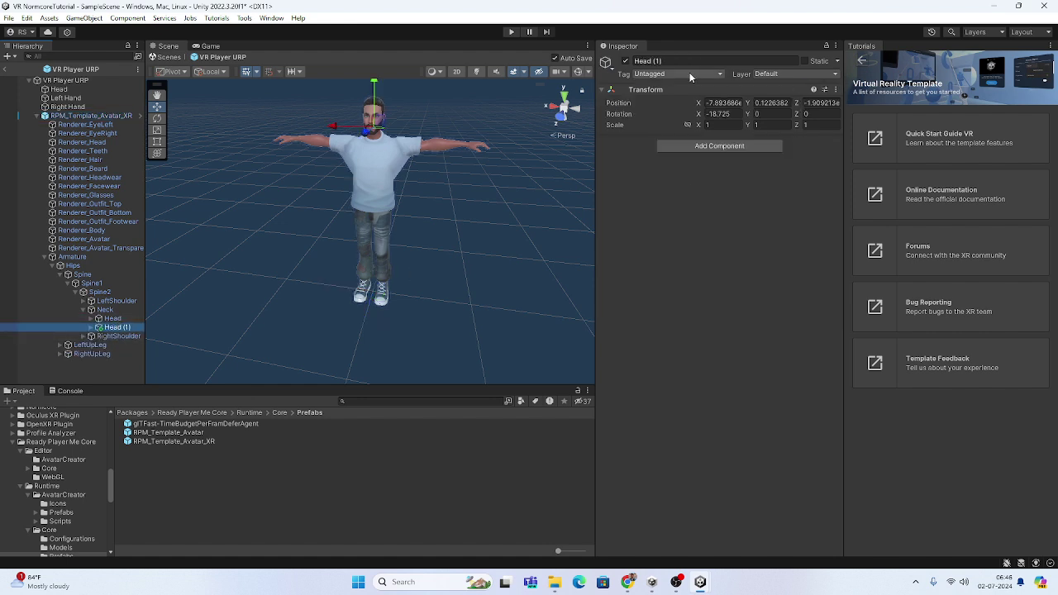
left_click(657, 61)
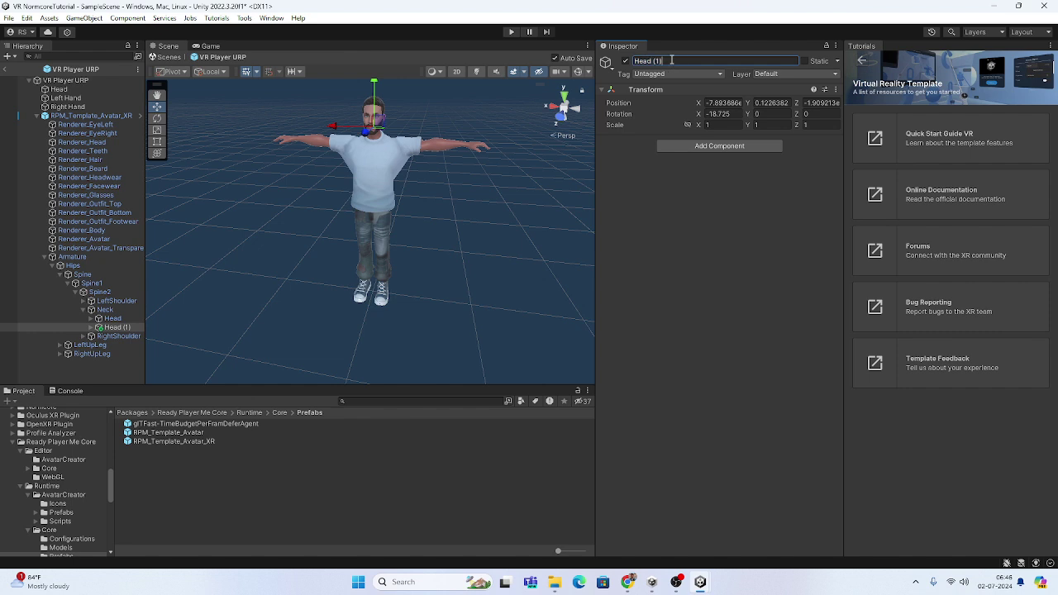
key("BackSpace")
key("BackSpace")
key("BackSpace")
key("BackSpace")
type("Target")
left_click(116, 328)
Step: Duplicate the avatar's RightHand bone and rename it 'RightHand Target'
left_click(91, 336)
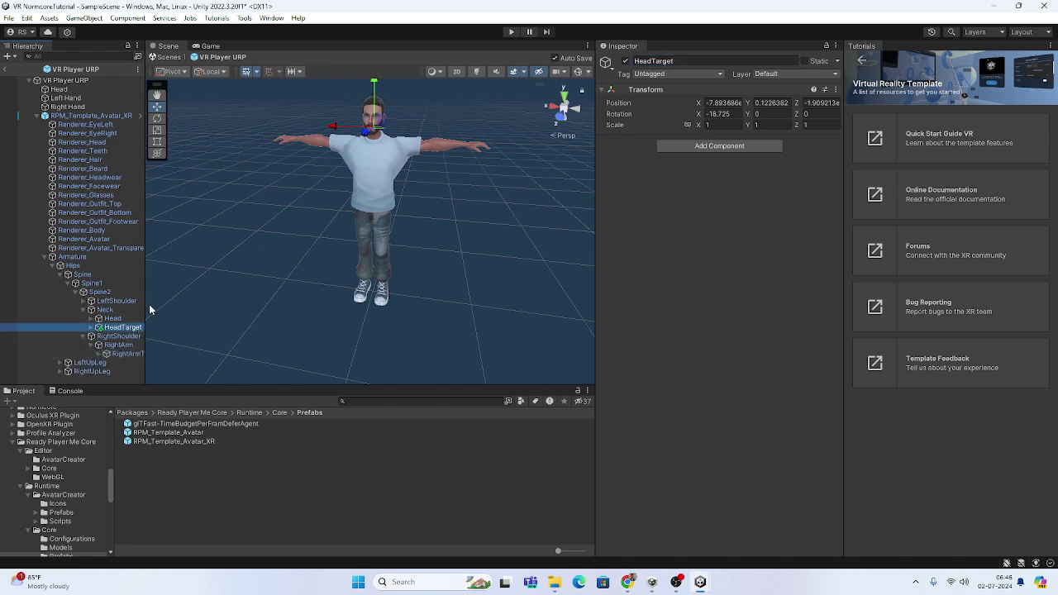
left_click_drag(148, 309, 279, 313)
left_click(98, 353)
left_click(107, 362)
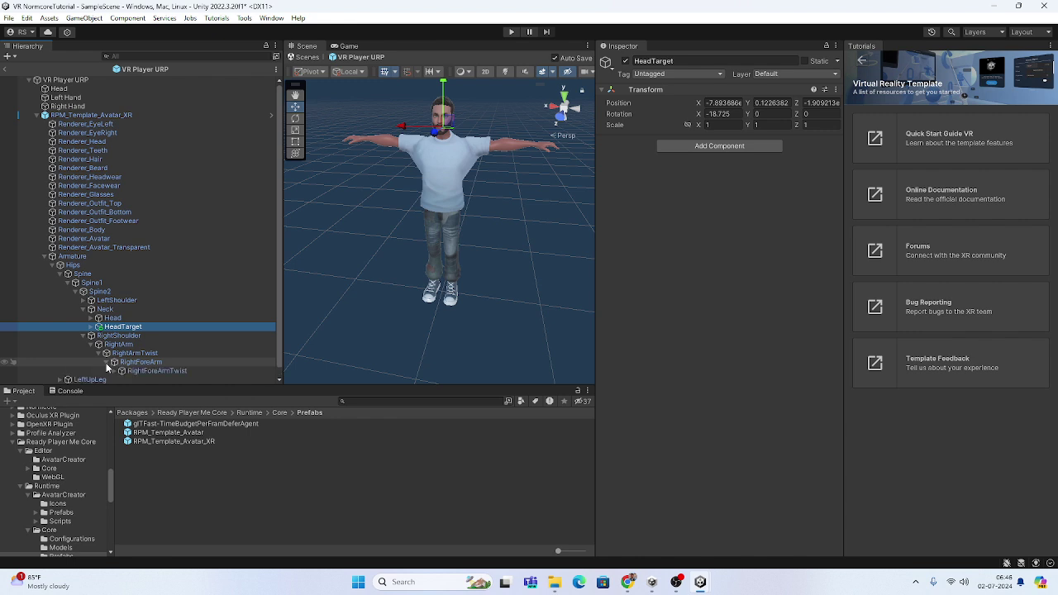
left_click(114, 363)
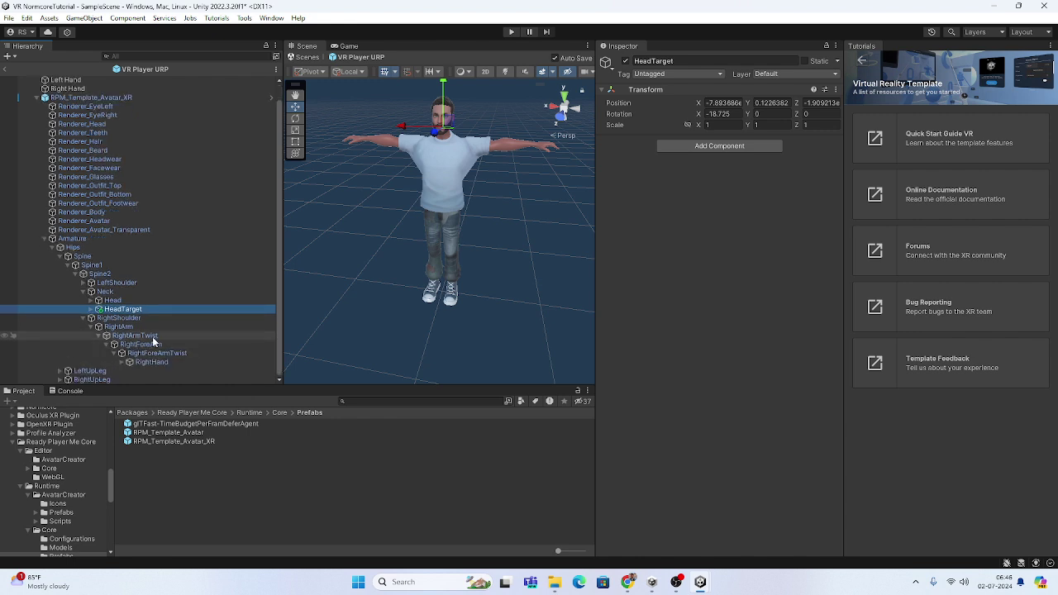
left_click(153, 364)
key("ctrl+d")
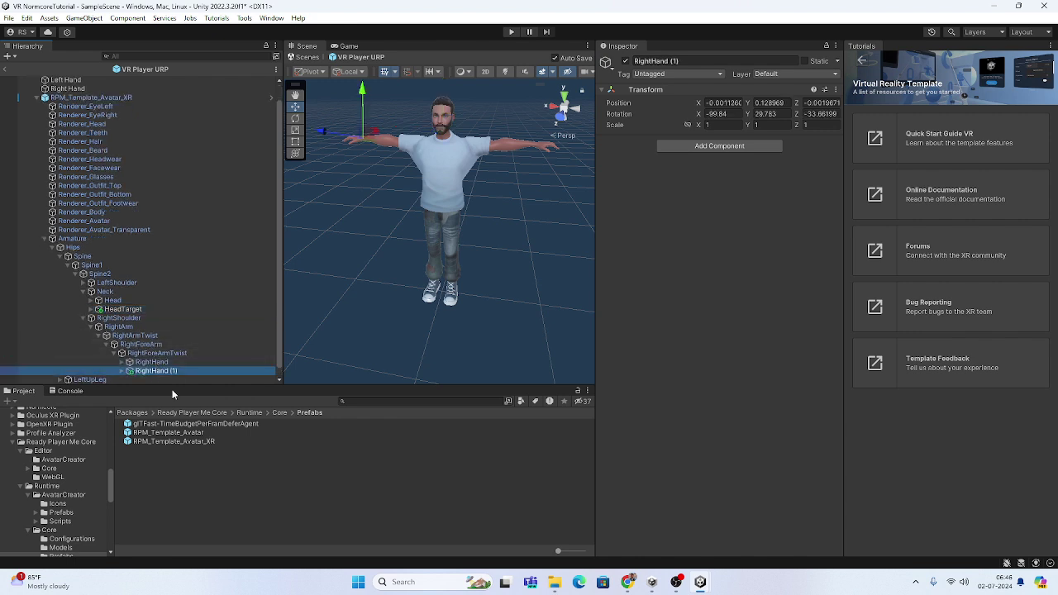
left_click(700, 60)
key("BackSpace")
key("BackSpace")
key("BackSpace")
type("Target")
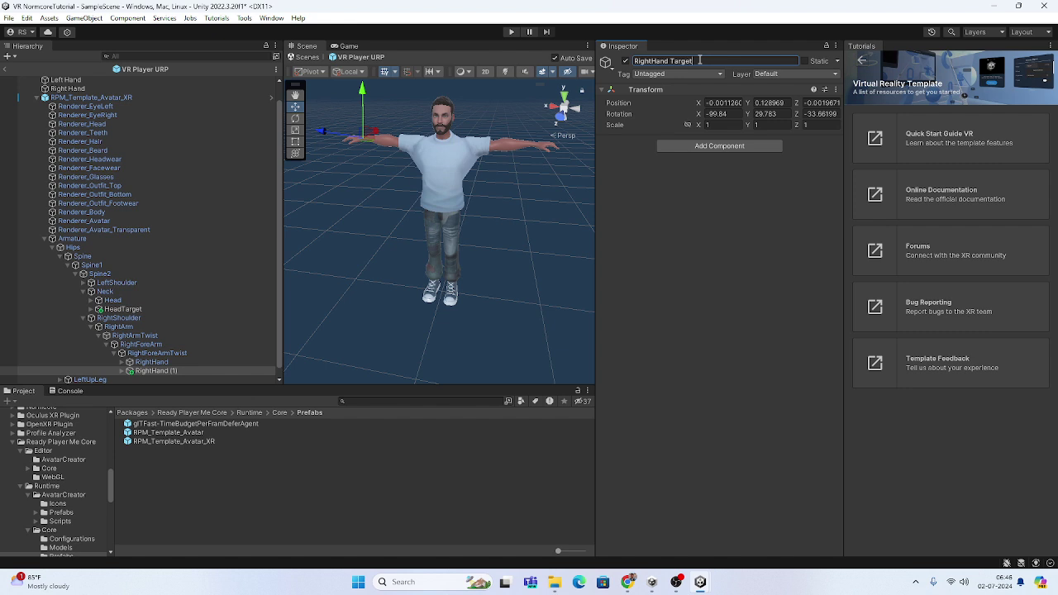
key("Return")
Step: Duplicate the LeftHand bone as LeftHandTarget and move it under VR Player URP's Left Hand
scroll(139, 355, "down", 1)
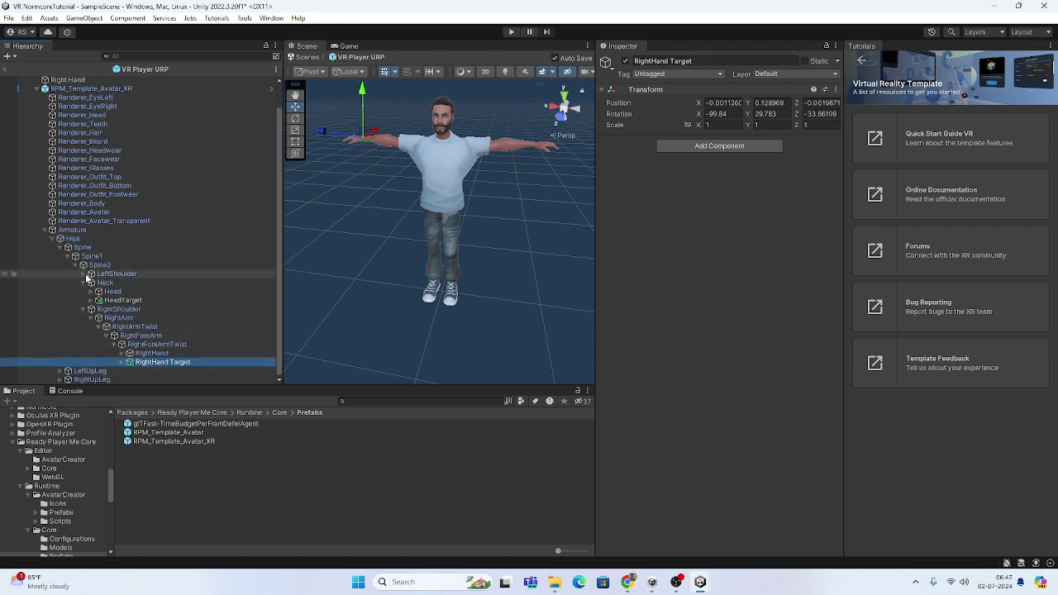
left_click(91, 274)
left_click(150, 318)
key("ctrl+d")
left_click(669, 60)
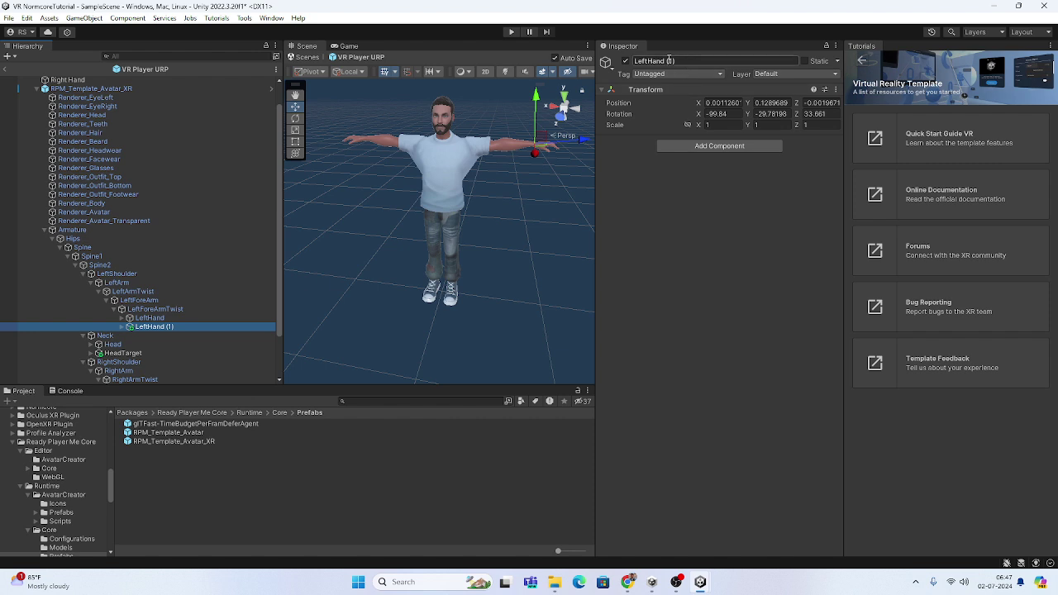
key("BackSpace")
key("BackSpace")
key("BackSpace")
key("BackSpace")
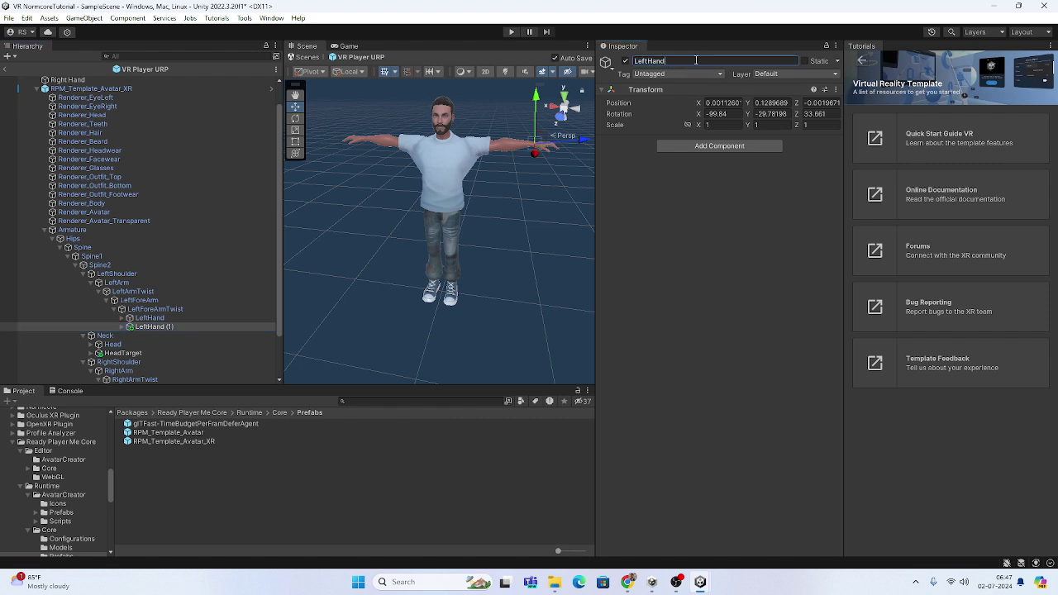
type("Target")
scroll(132, 199, "down", 1)
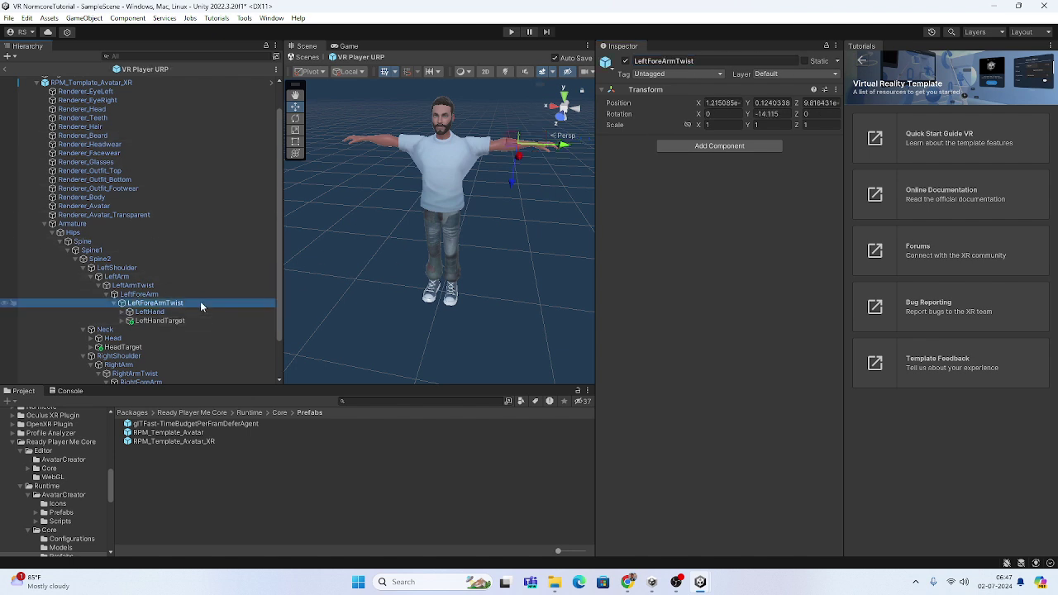
left_click(162, 322)
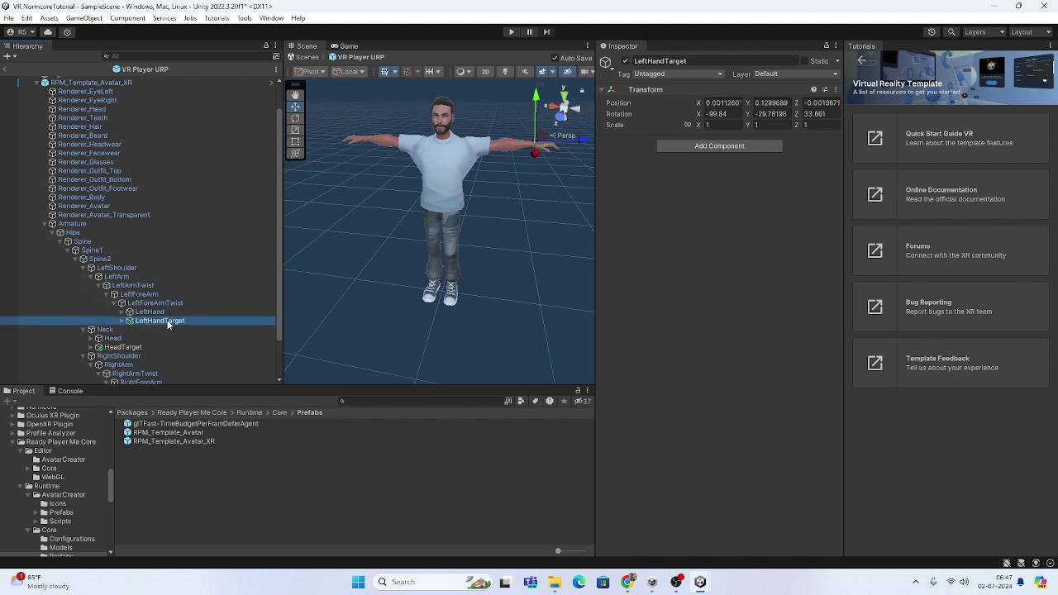
left_click_drag(168, 324, 74, 101)
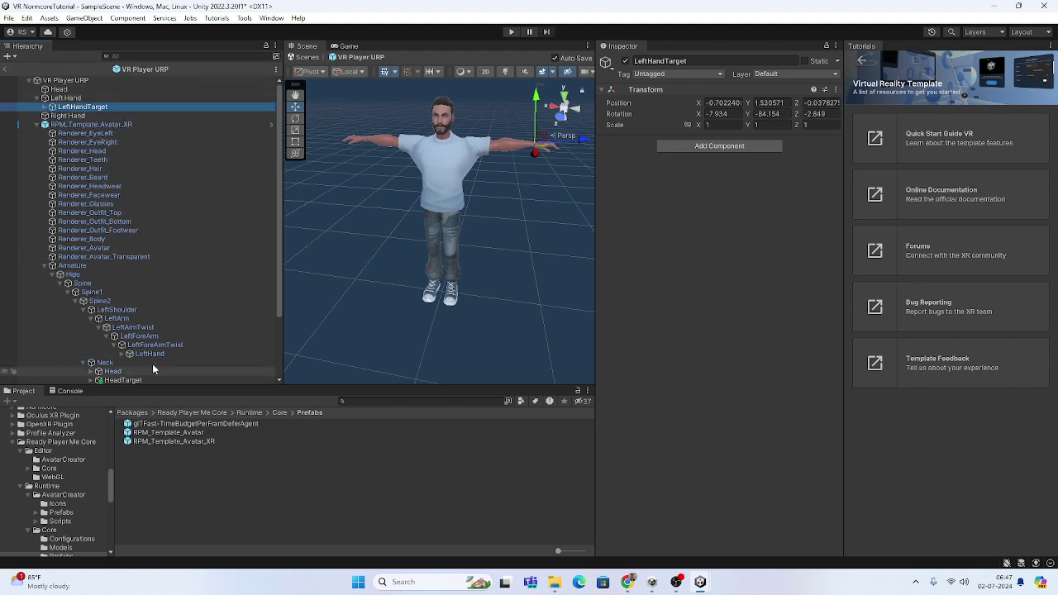
Step: Move HeadTarget under Head and RightHand Target under Right Hand, then collapse the avatar
scroll(140, 317, "down", 3)
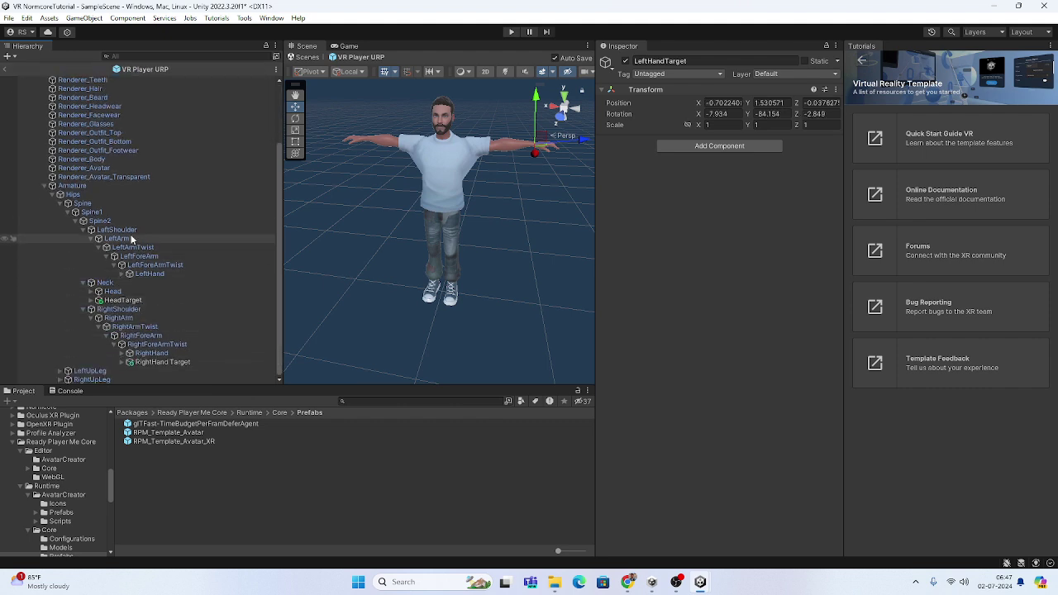
scroll(132, 242, "up", 1)
left_click(128, 333)
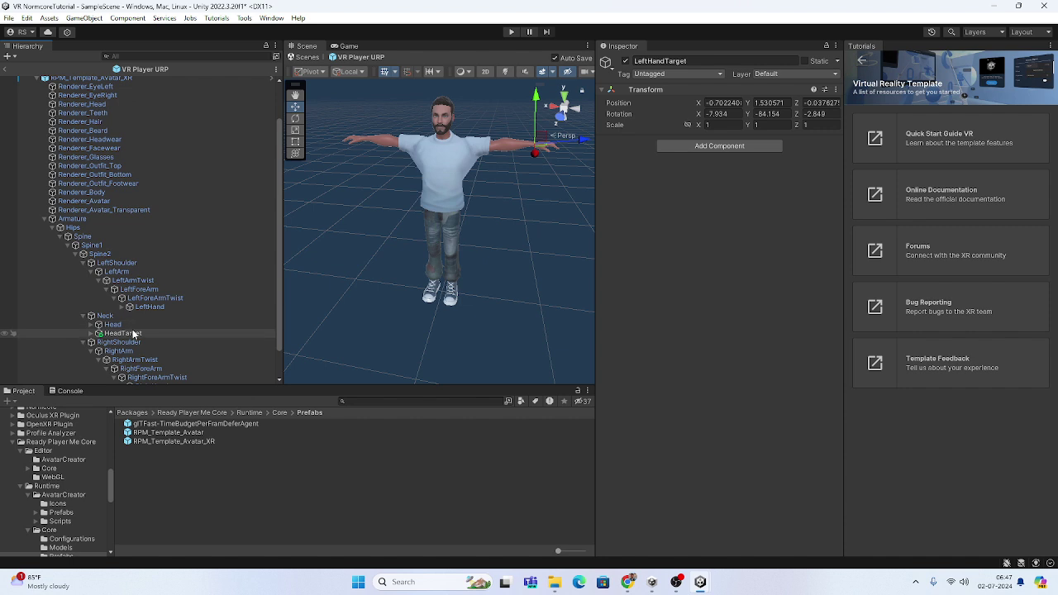
left_click_drag(145, 304, 58, 93)
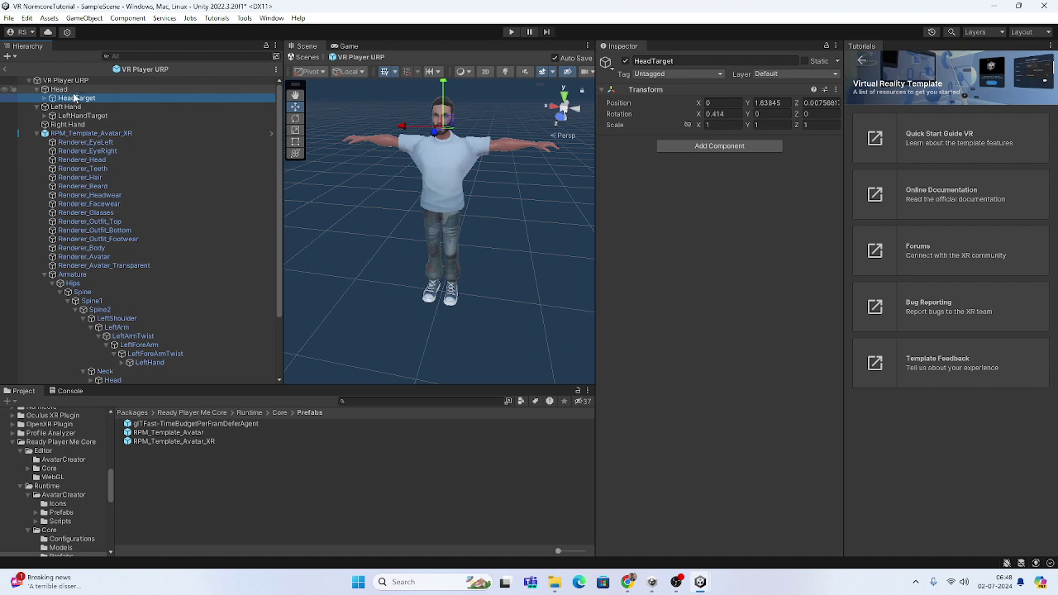
scroll(124, 248, "down", 5)
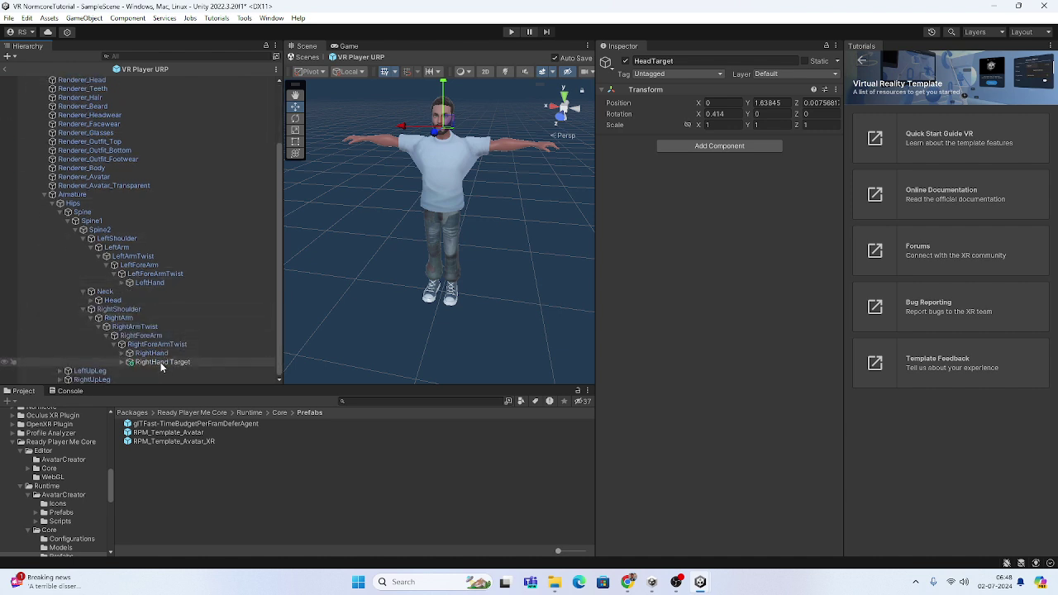
left_click_drag(162, 366, 68, 124)
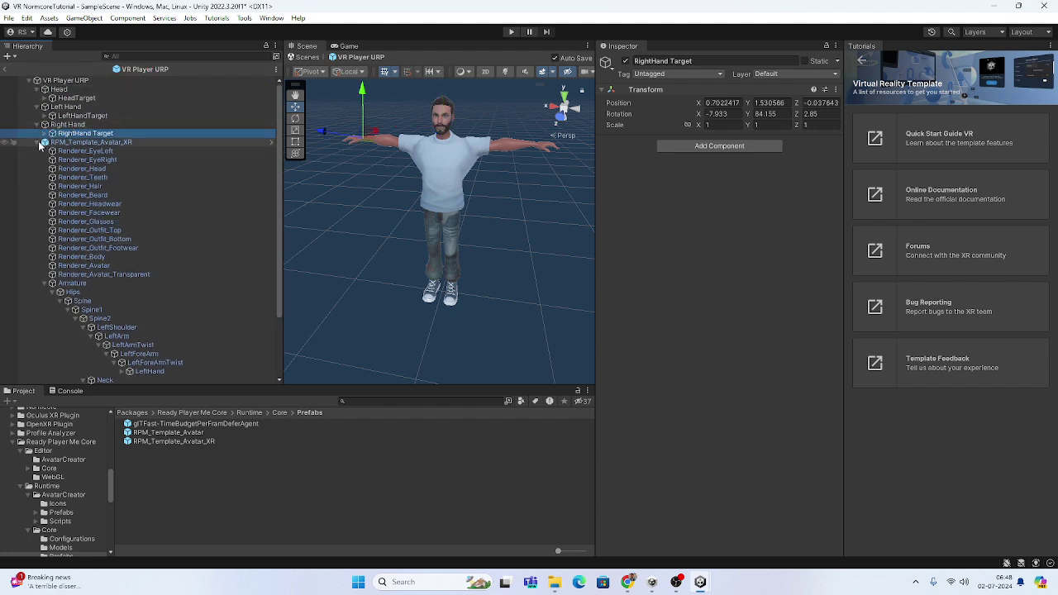
left_click(42, 143)
Step: Add a VR IK component to RPM_Template_Avatar_XR via the VRIK search
left_click(95, 143)
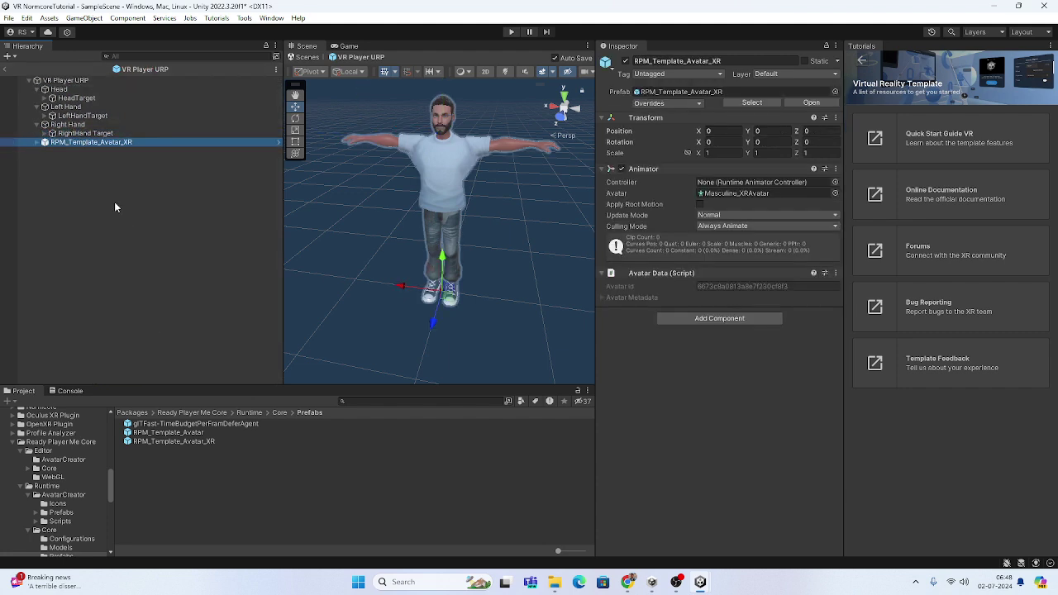
left_click(703, 323)
type("VRIK")
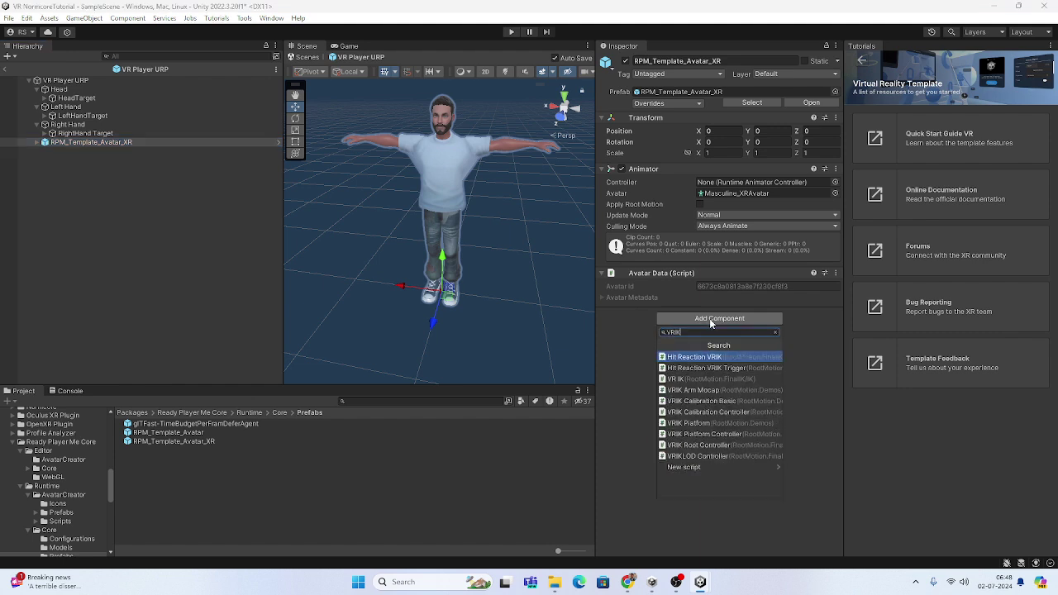
left_click(706, 379)
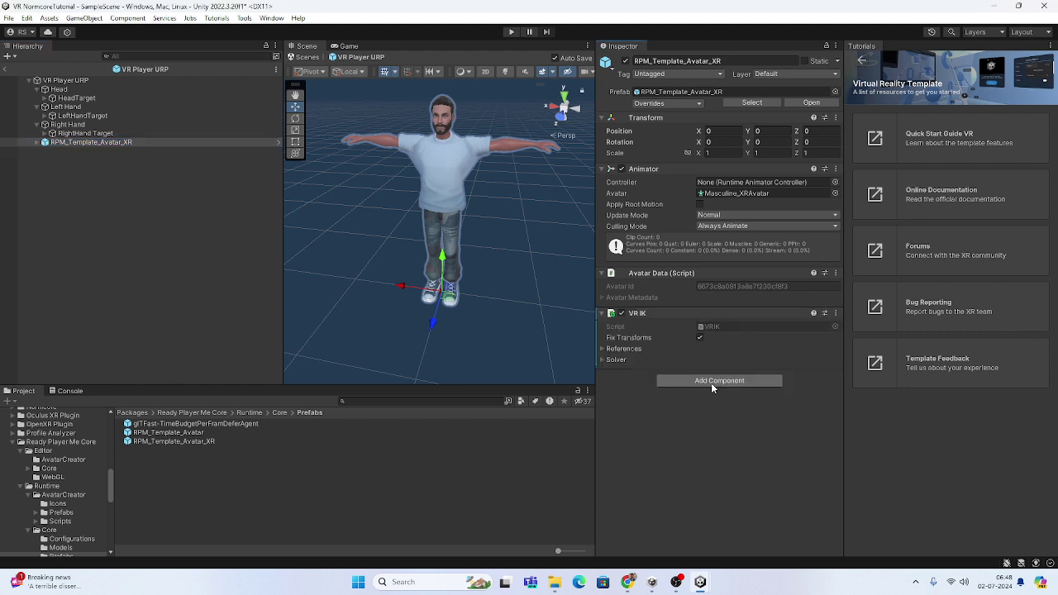
Step: Expand References, Solver and Spine, and set the Spine Head Target to HeadTarget
left_click(603, 349)
scroll(662, 331, "down", 5)
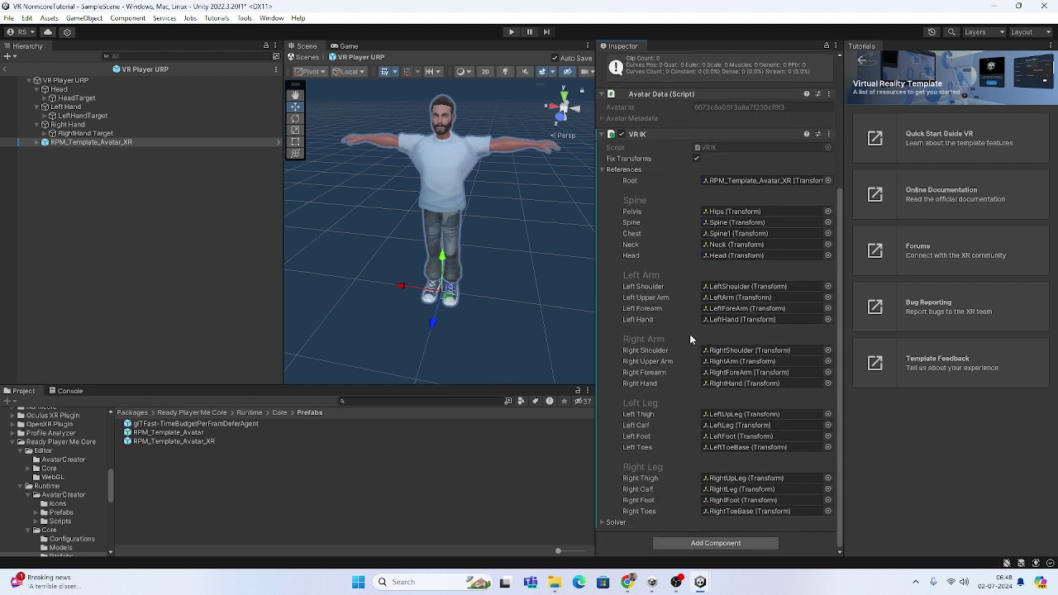
left_click(604, 524)
scroll(659, 315, "down", 3)
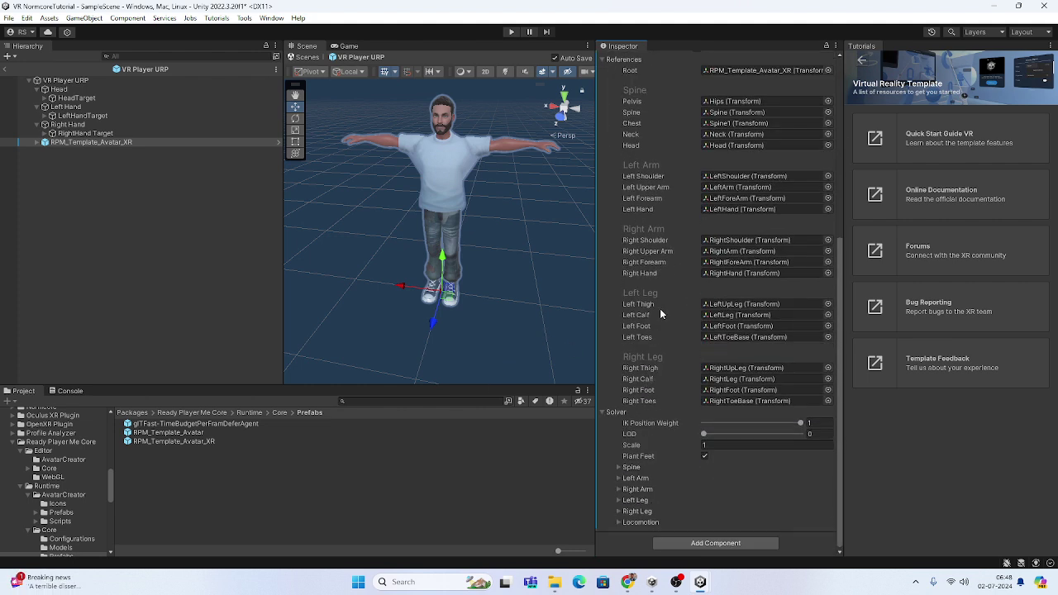
left_click(619, 467)
scroll(637, 438, "down", 3)
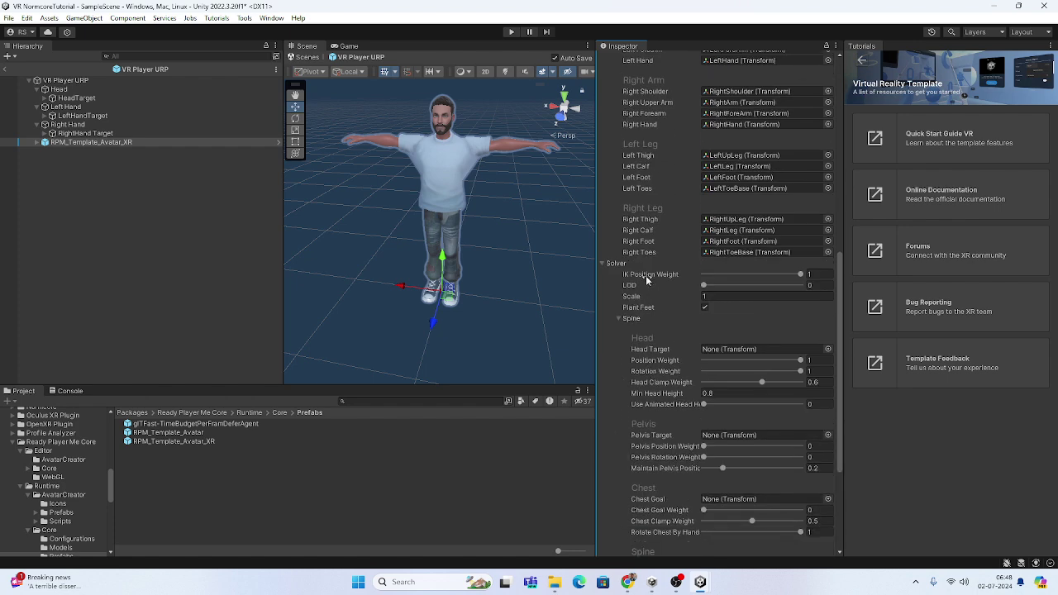
scroll(649, 306, "up", 9)
scroll(650, 339, "down", 2)
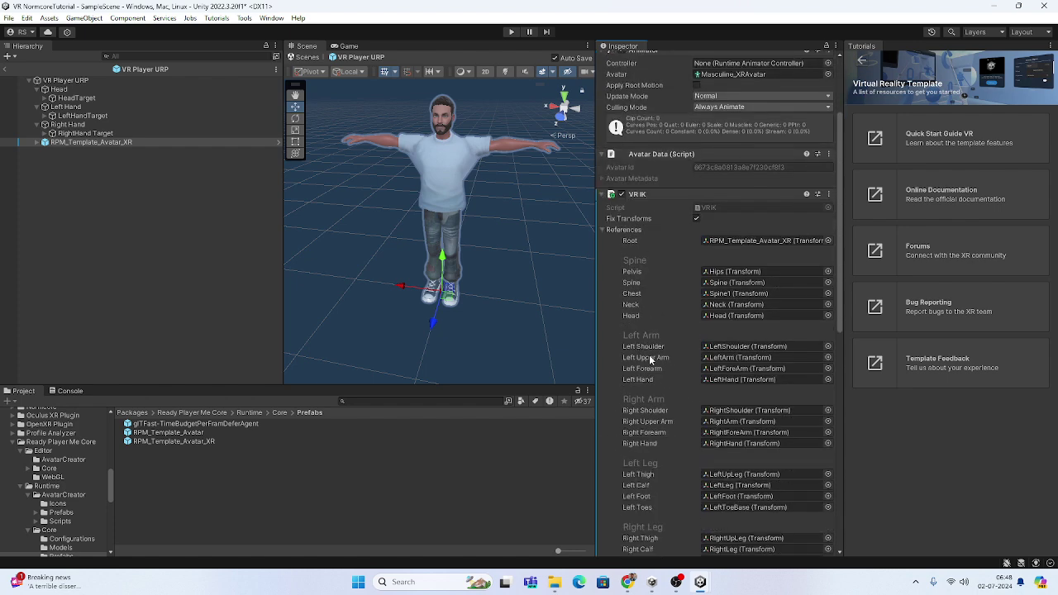
scroll(649, 358, "down", 7)
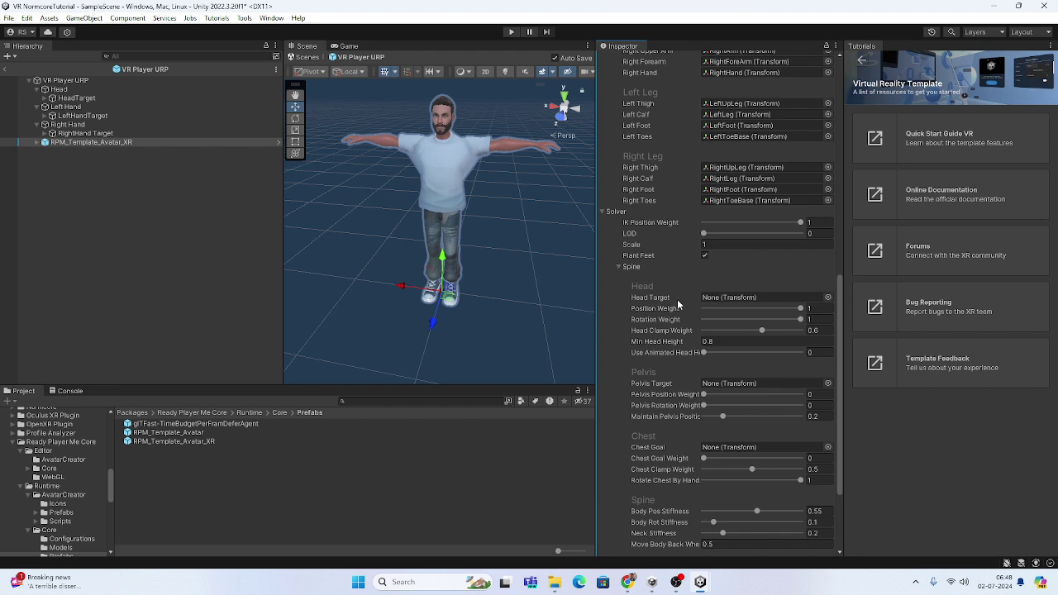
left_click_drag(76, 98, 719, 298)
Step: Assign LeftHandTarget as the VR IK left arm's target
scroll(628, 280, "down", 2)
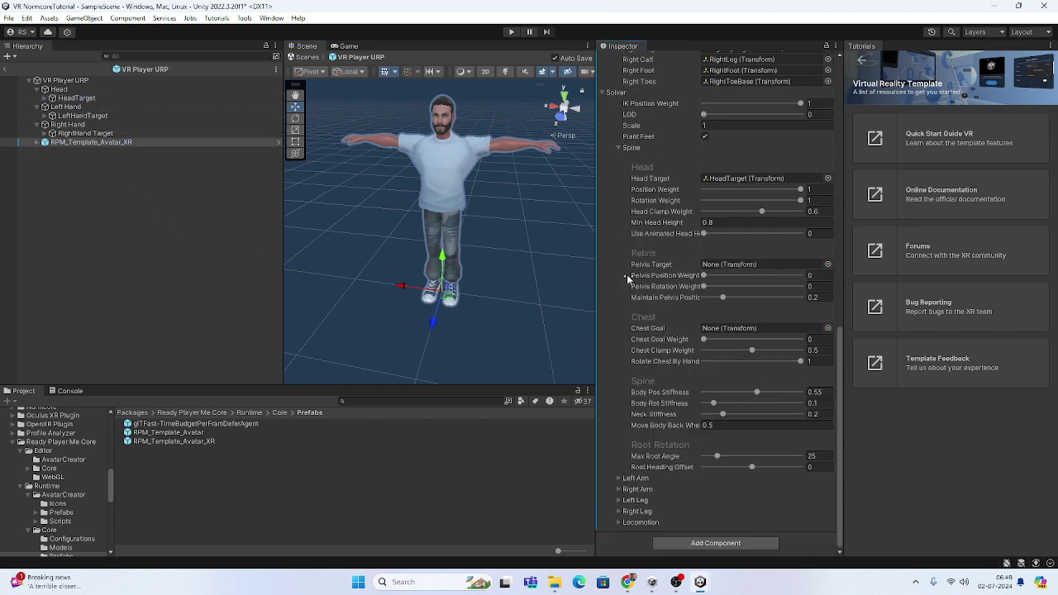
left_click(620, 478)
scroll(650, 427, "down", 4)
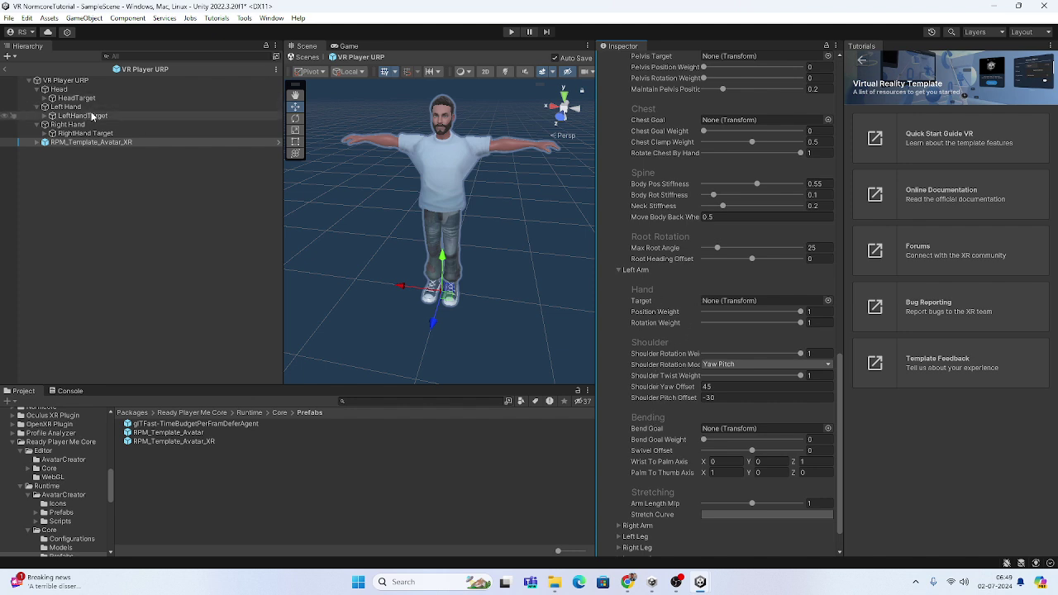
left_click_drag(93, 117, 633, 247)
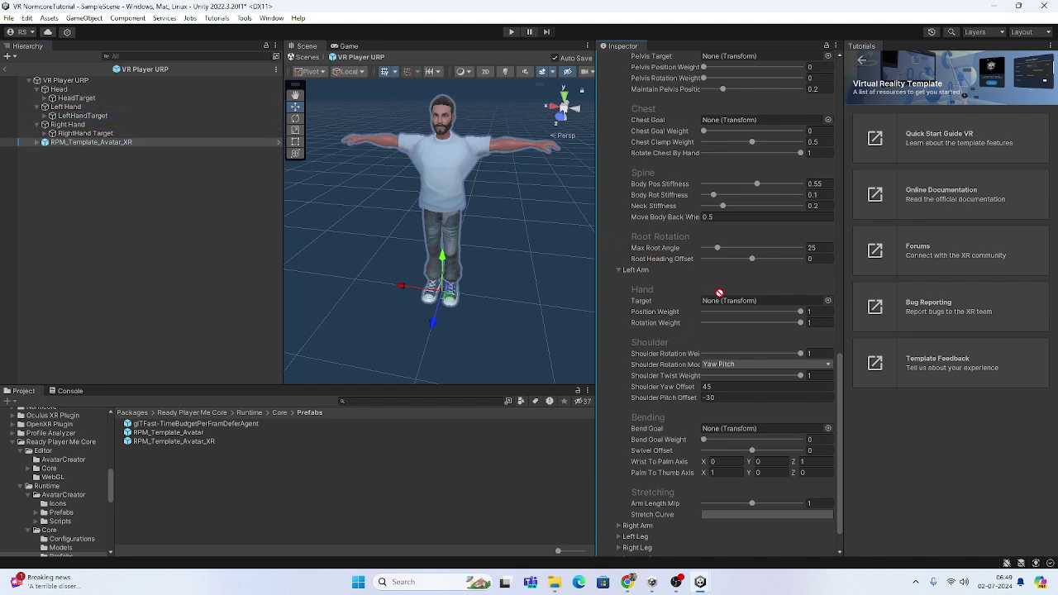
left_click_drag(719, 293, 729, 300)
scroll(621, 502, "down", 2)
Step: Assign RightHand Target as the VR IK right arm's target
left_click(620, 490)
scroll(676, 469, "down", 5)
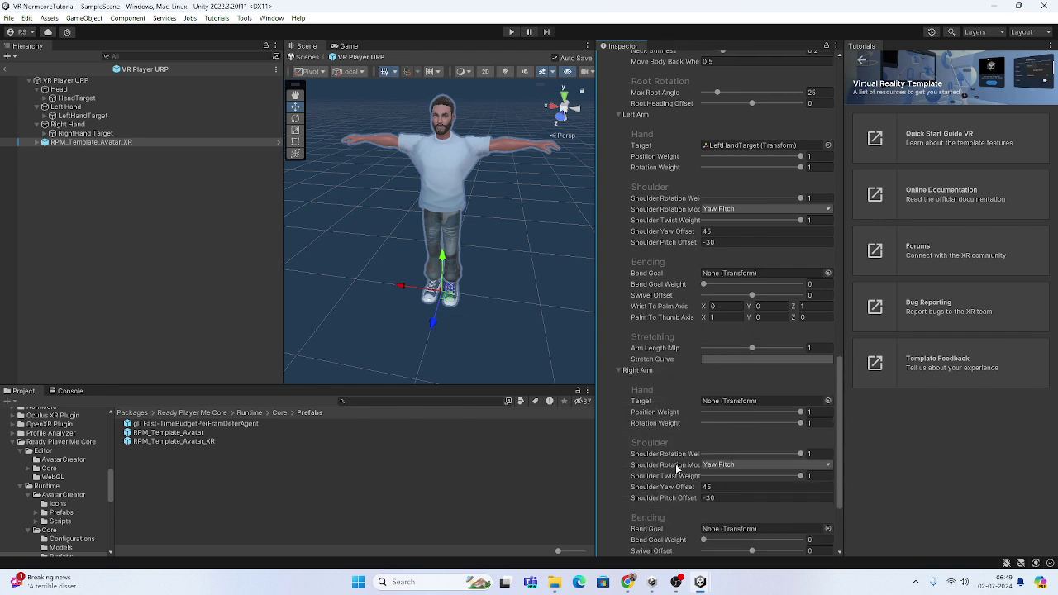
left_click_drag(98, 135, 744, 401)
scroll(683, 283, "down", 5)
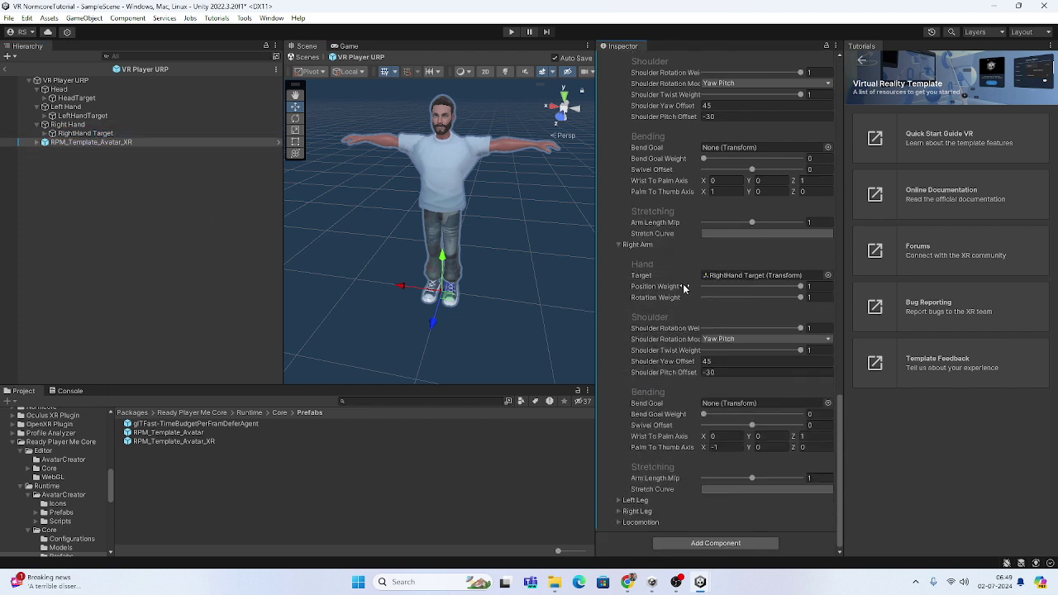
Step: Change the VR IK locomotion mode from Procedural to Animated
left_click(619, 523)
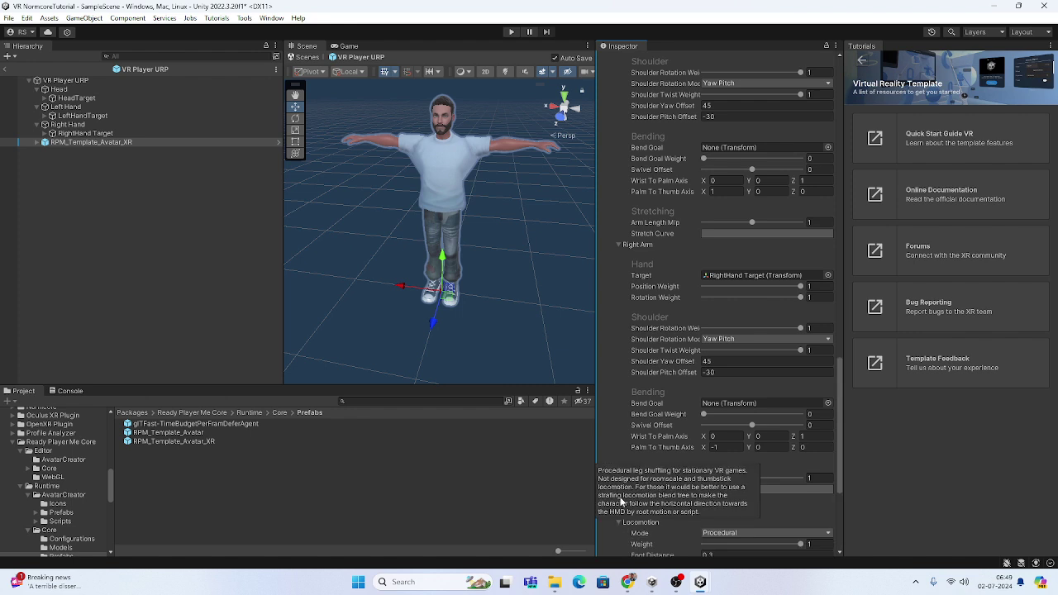
scroll(628, 450, "down", 6)
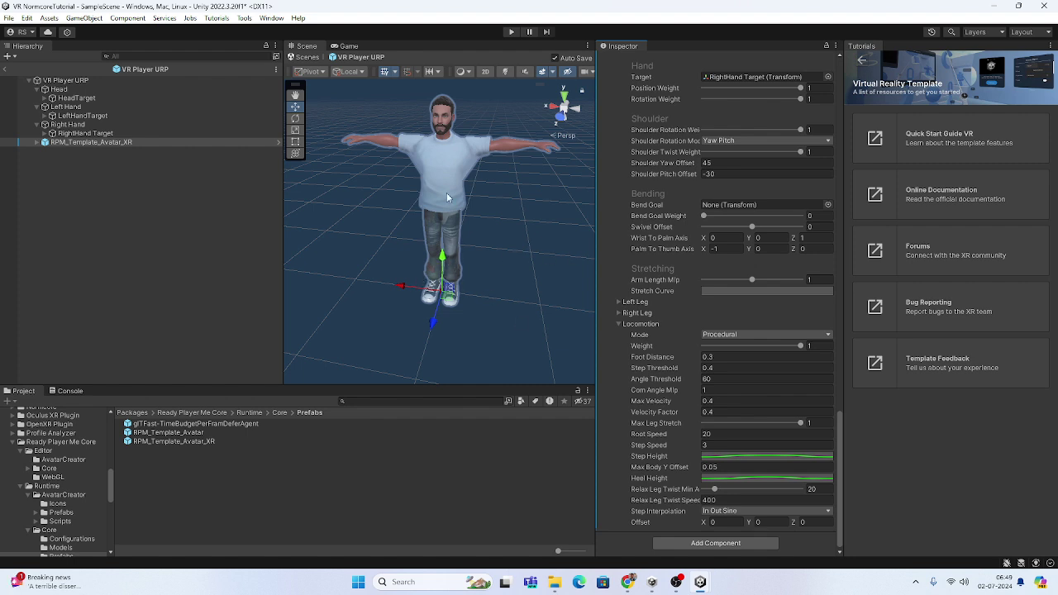
left_click(705, 333)
left_click(719, 358)
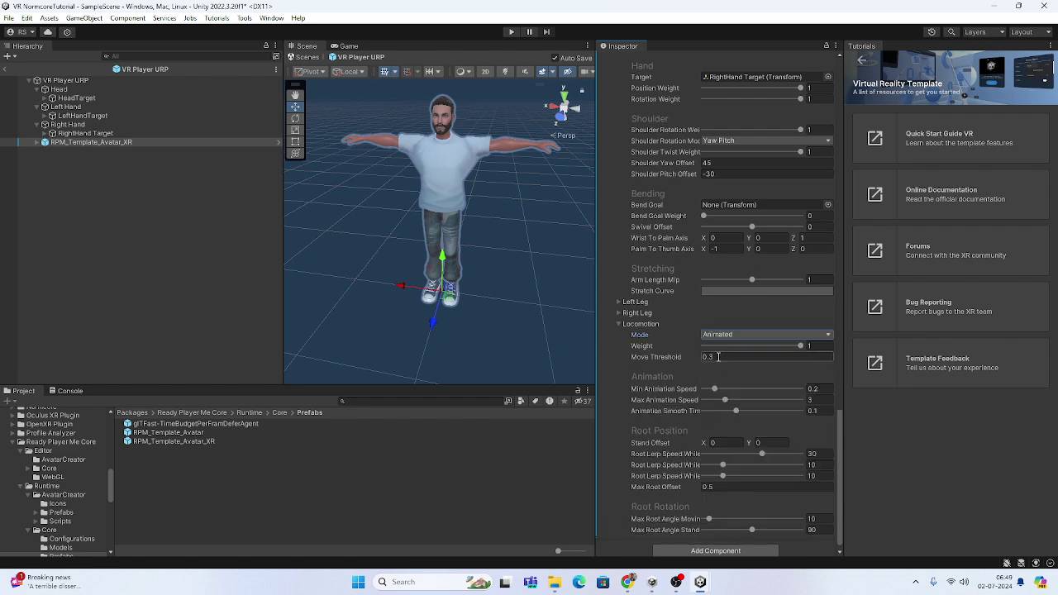
scroll(645, 273, "up", 15)
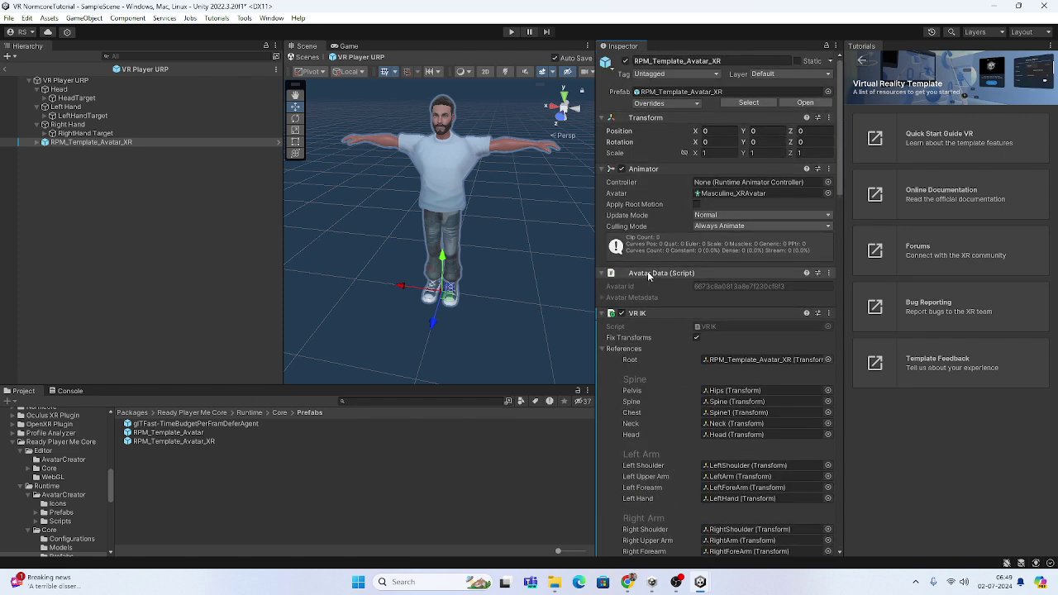
scroll(647, 275, "down", 15)
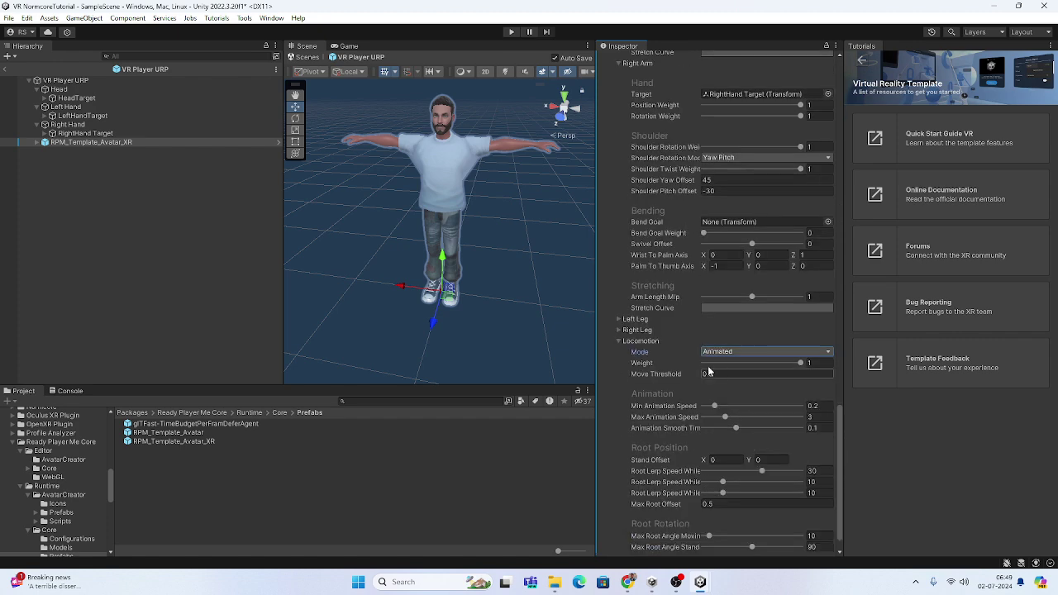
scroll(671, 299, "up", 10)
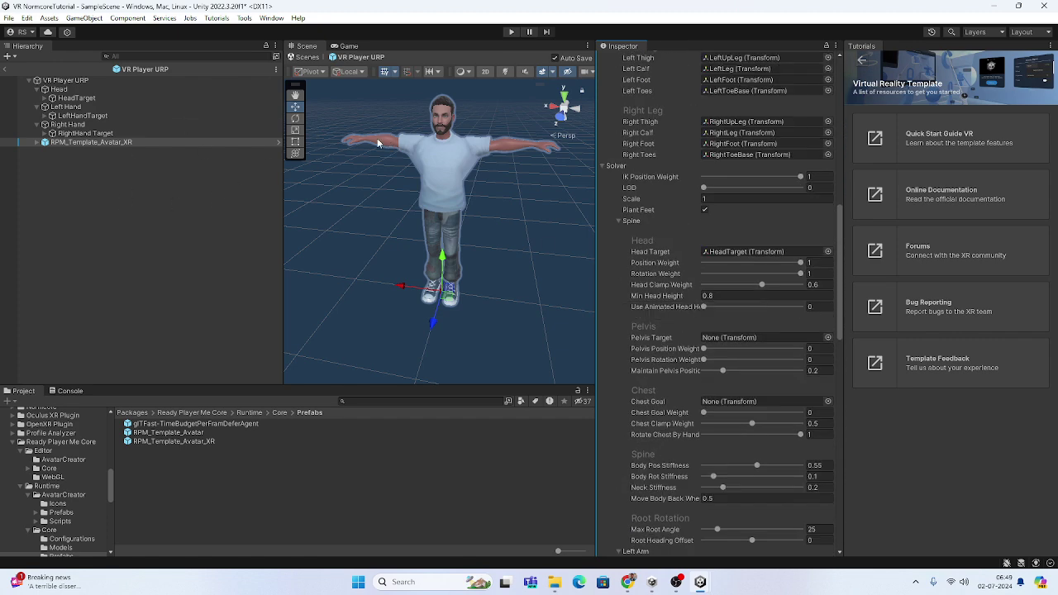
left_click(75, 98)
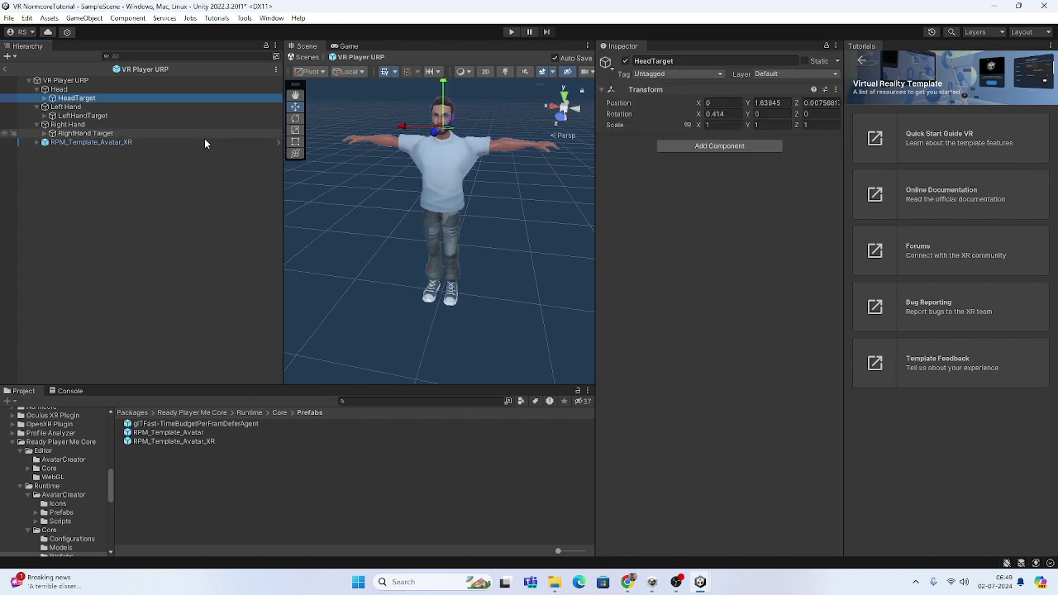
left_click(83, 116)
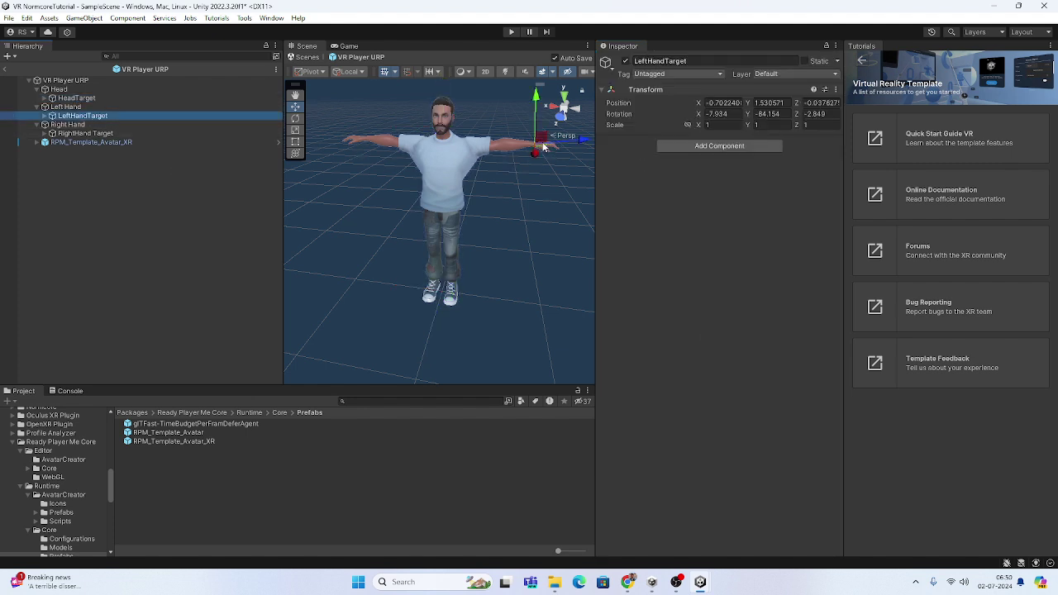
left_click(56, 89)
left_click(61, 107)
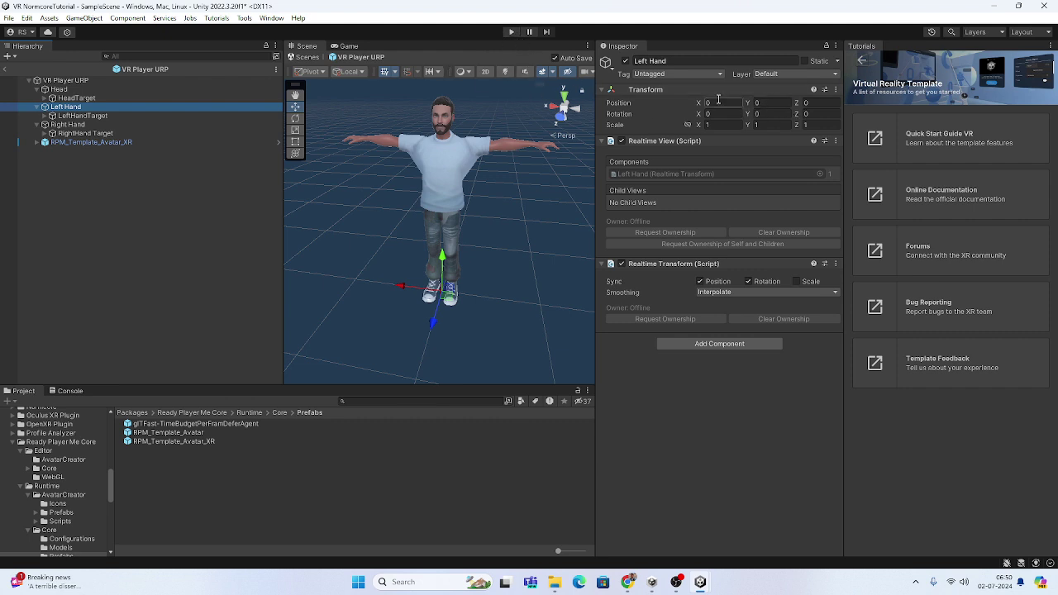
left_click(86, 115)
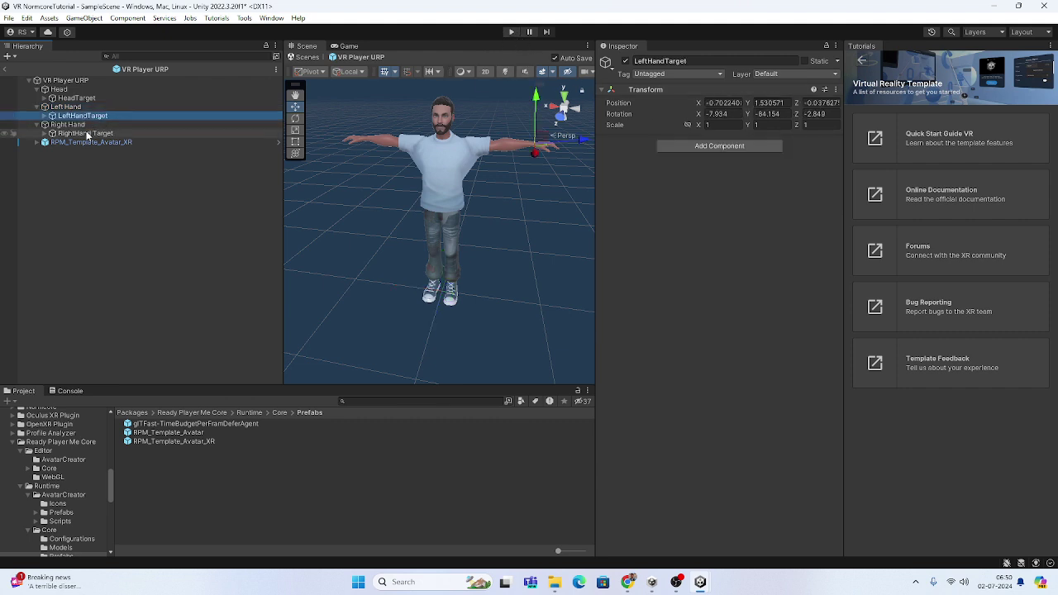
left_click(78, 133)
left_click(76, 99)
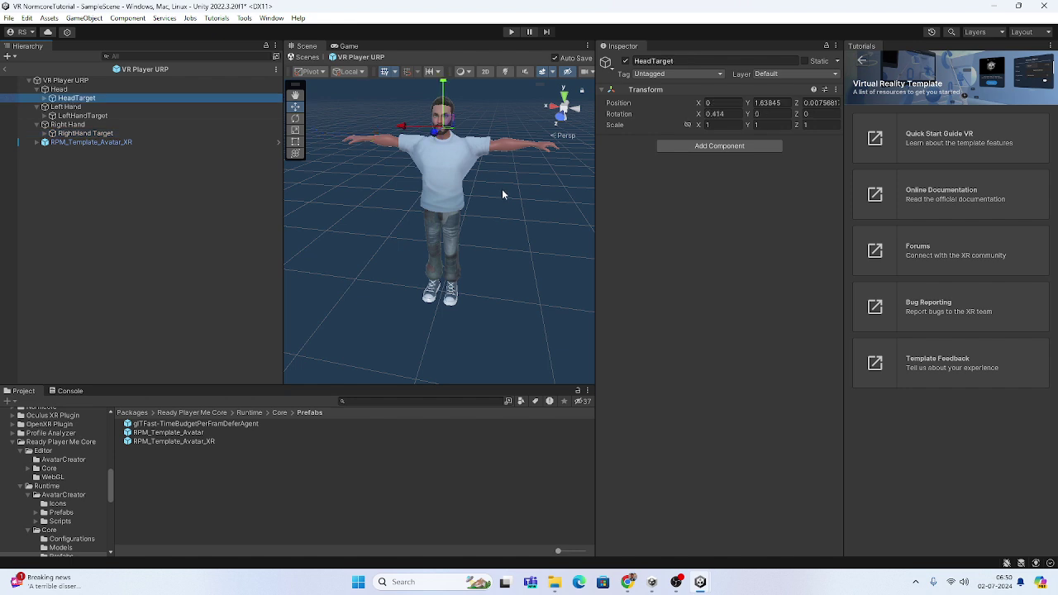
key("f")
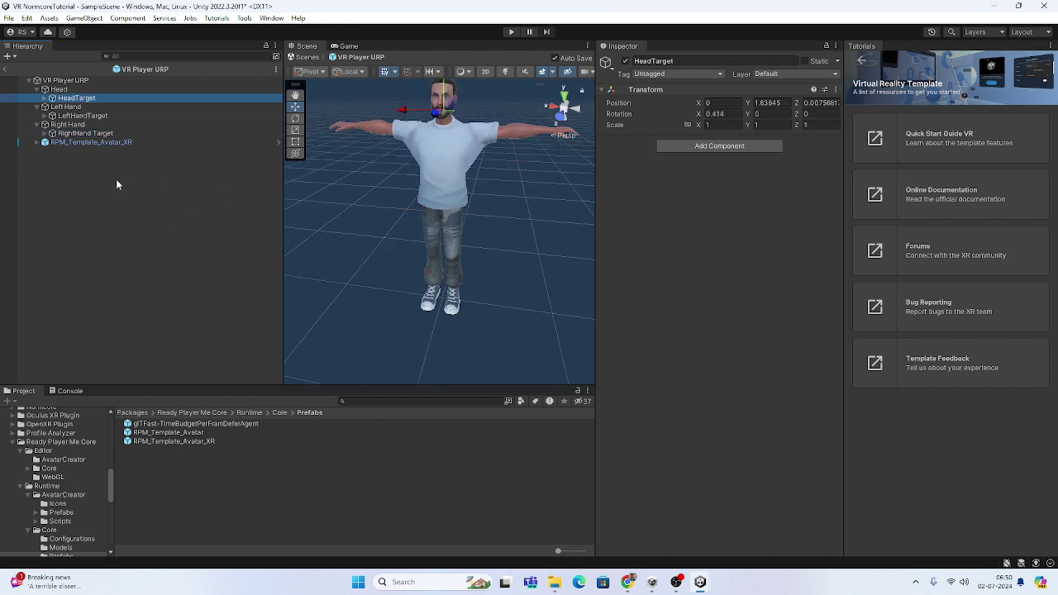
Step: Assign the 'VRIK Animated Locomotion' controller to the avatar's Animator, found by searching 'Loco'
left_click(90, 142)
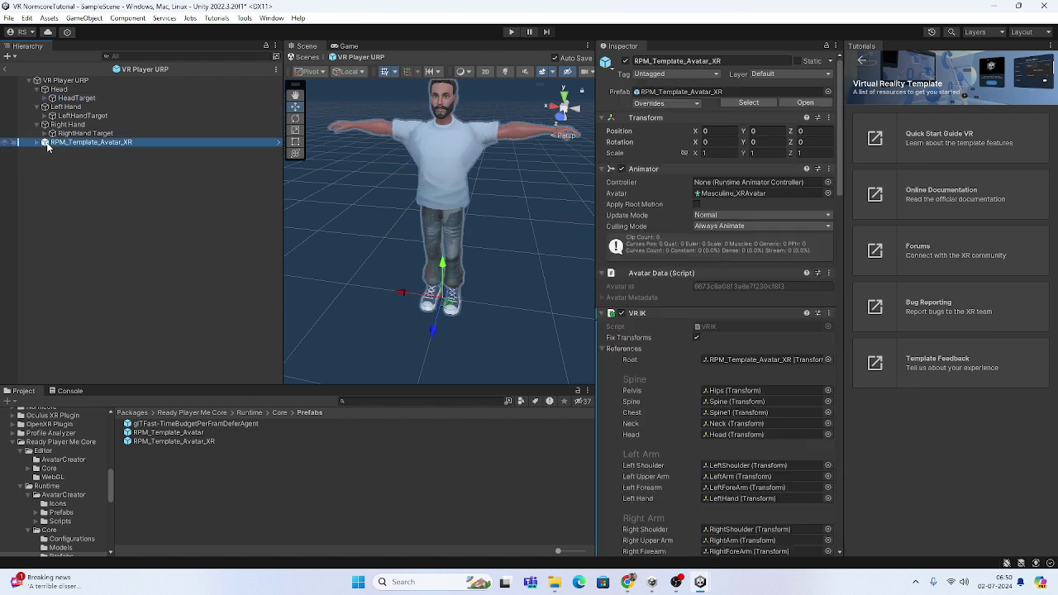
left_click(828, 181)
type("Loc")
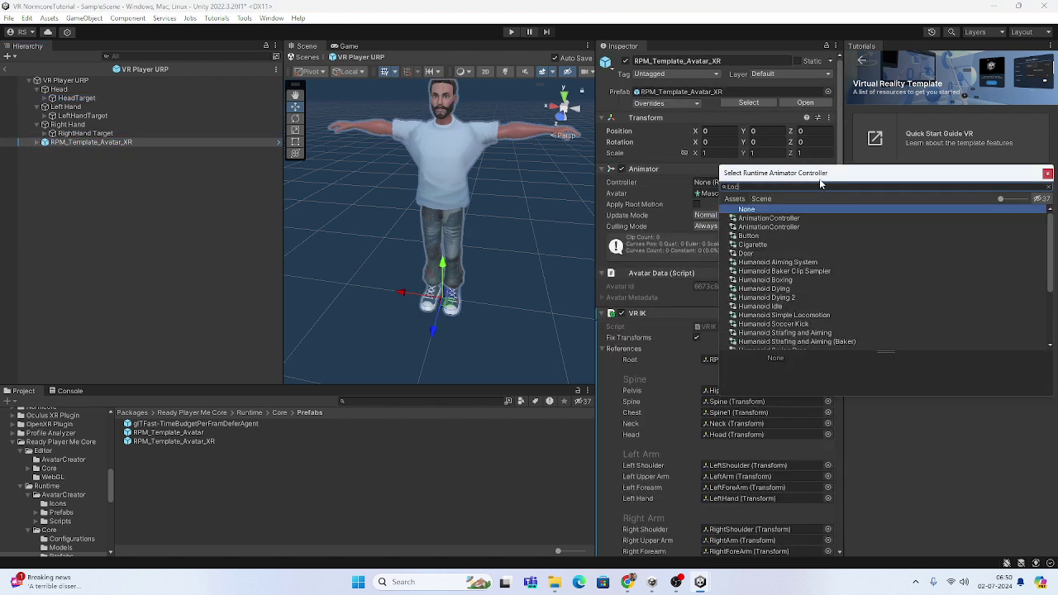
type("o")
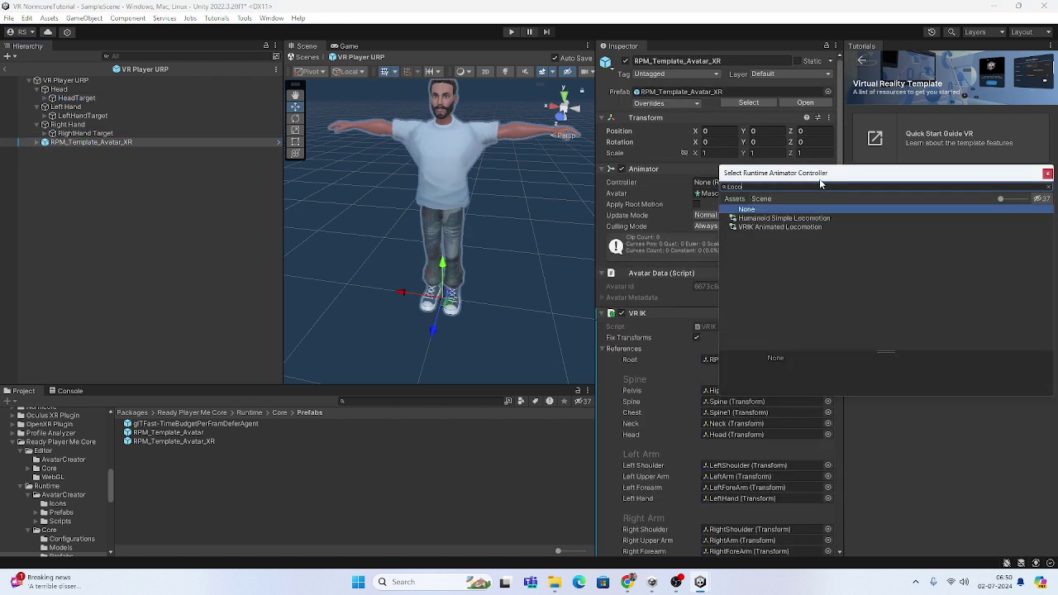
left_click(771, 228)
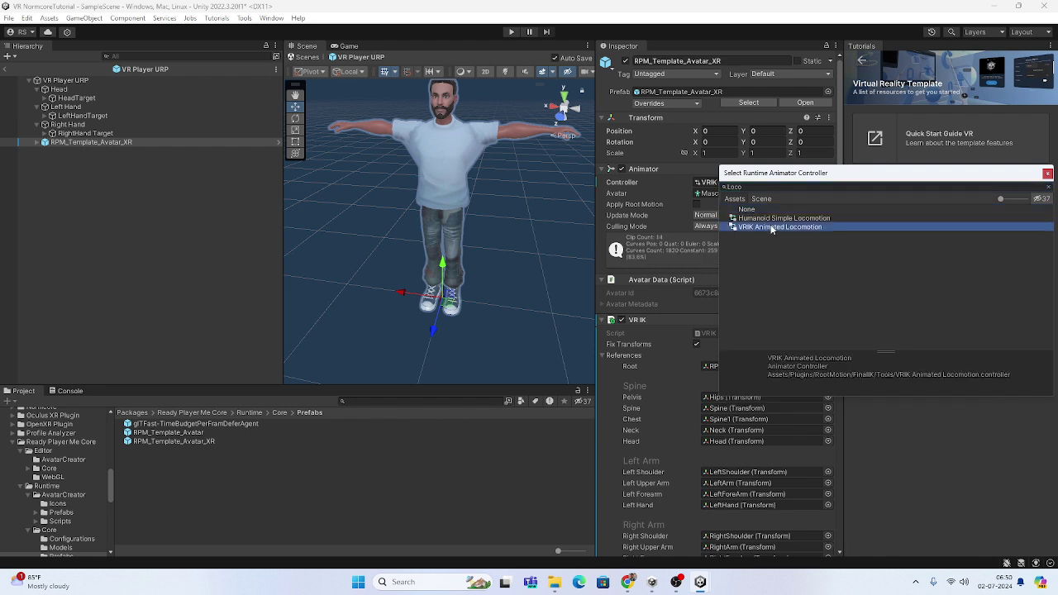
double_click(772, 227)
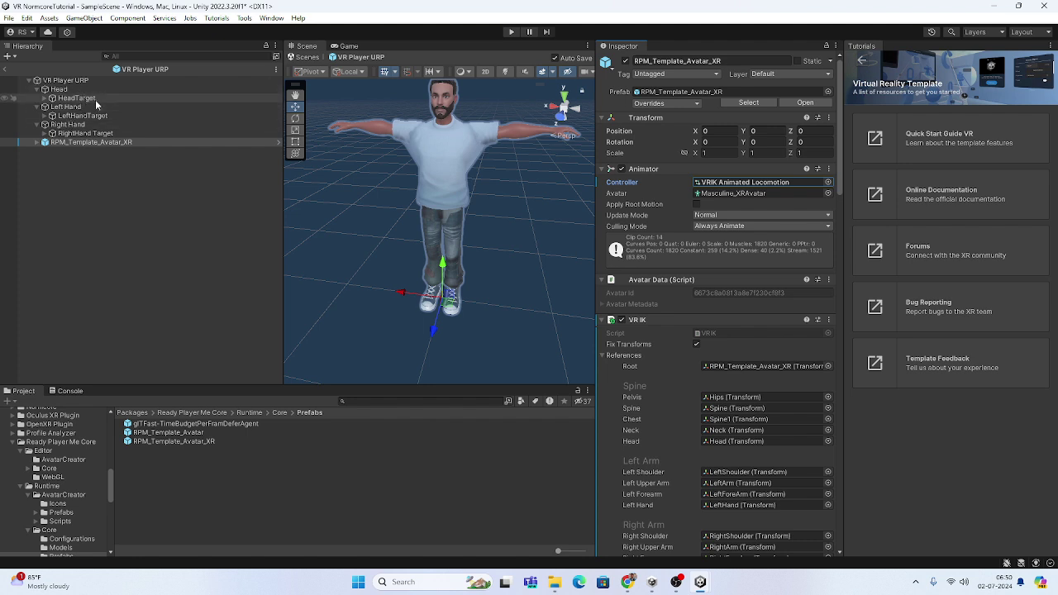
Step: Select RPM_Template_Avatar_XR, review its Inspector, then return to the playing Unity editor
left_click(83, 146)
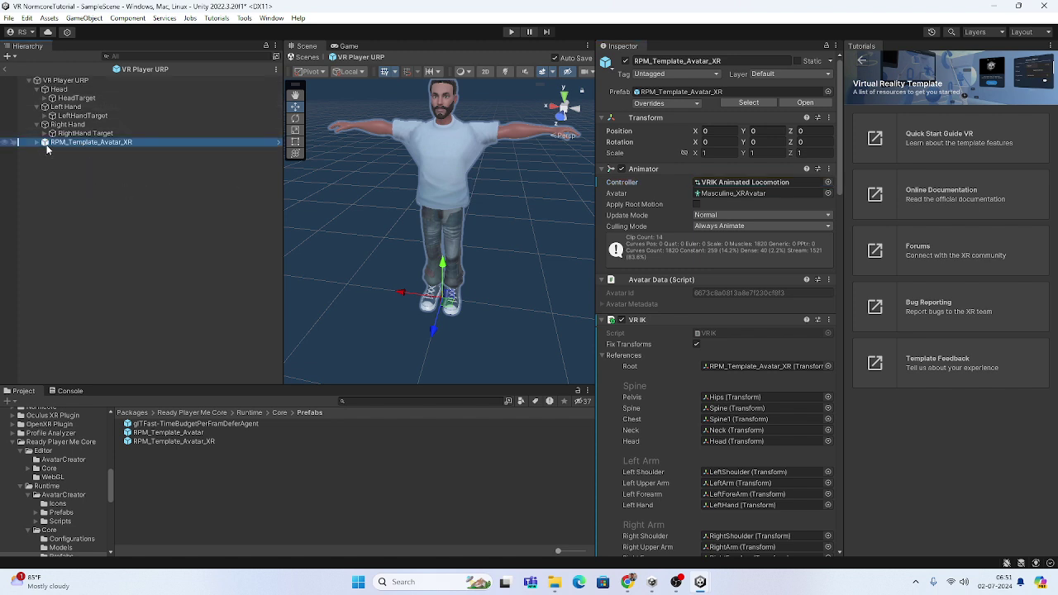
scroll(699, 285, "down", 15)
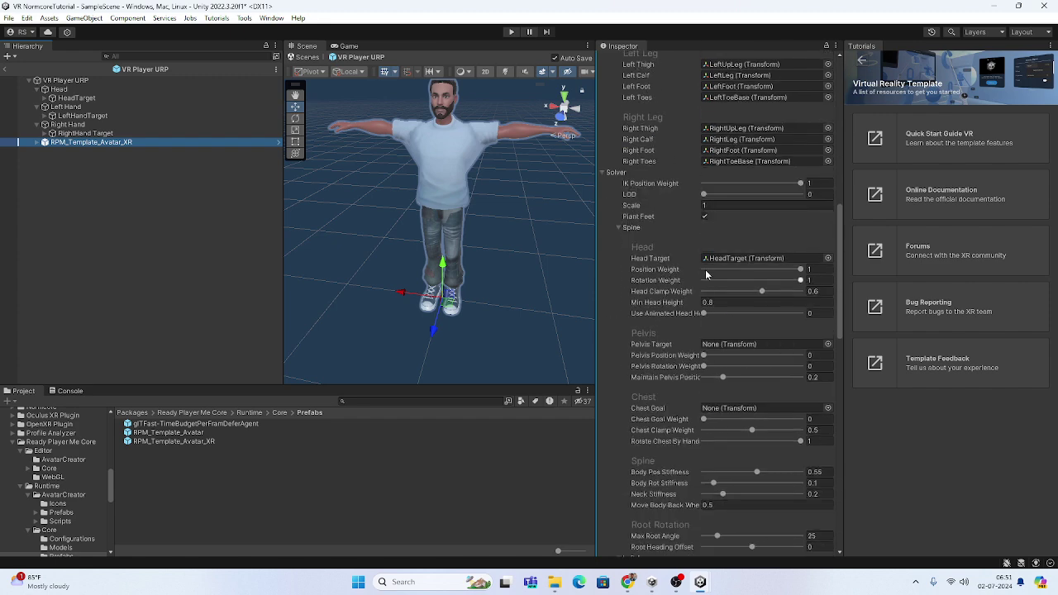
scroll(691, 306, "down", 5)
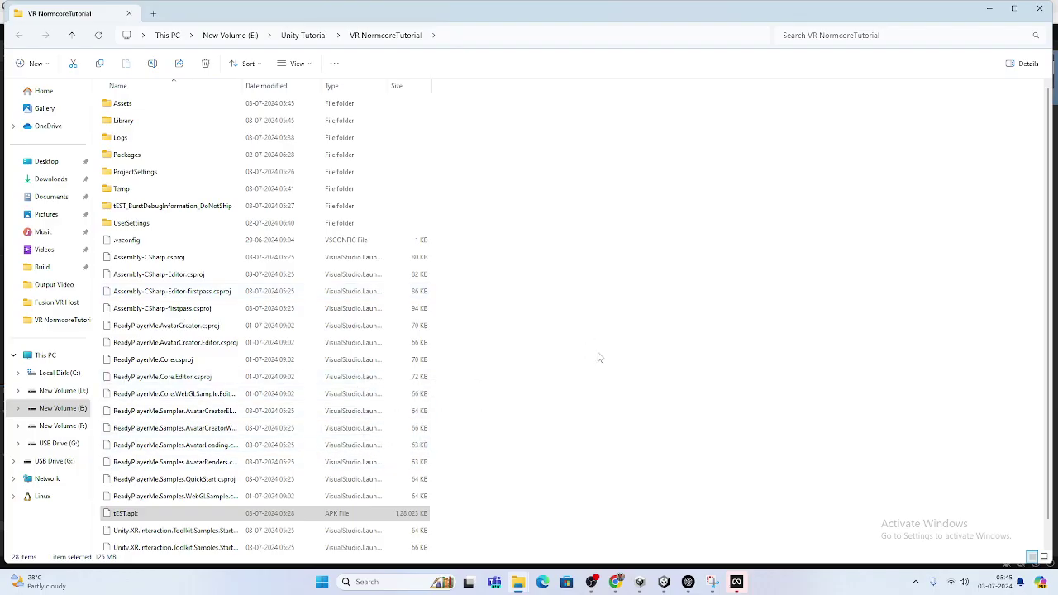
key("alt+Tab")
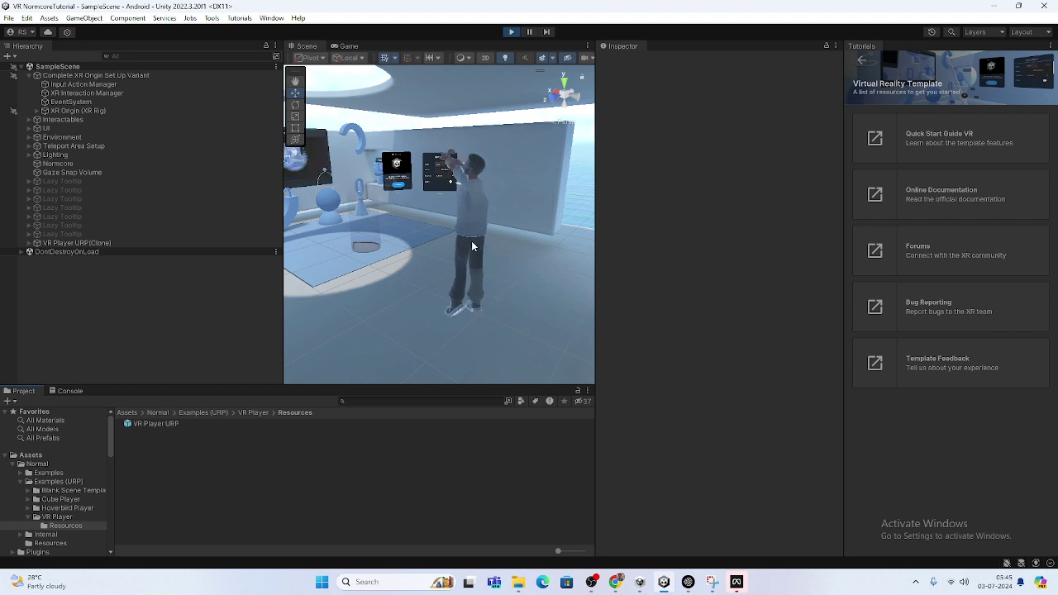
left_click(352, 46)
left_click(305, 46)
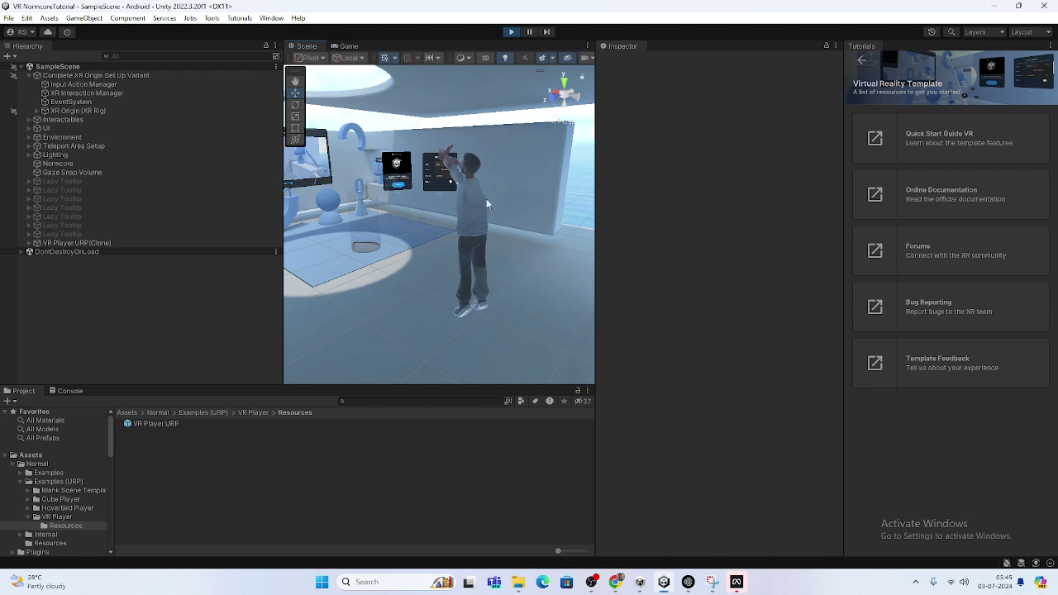
scroll(436, 190, "up", 5)
scroll(439, 189, "down", 3)
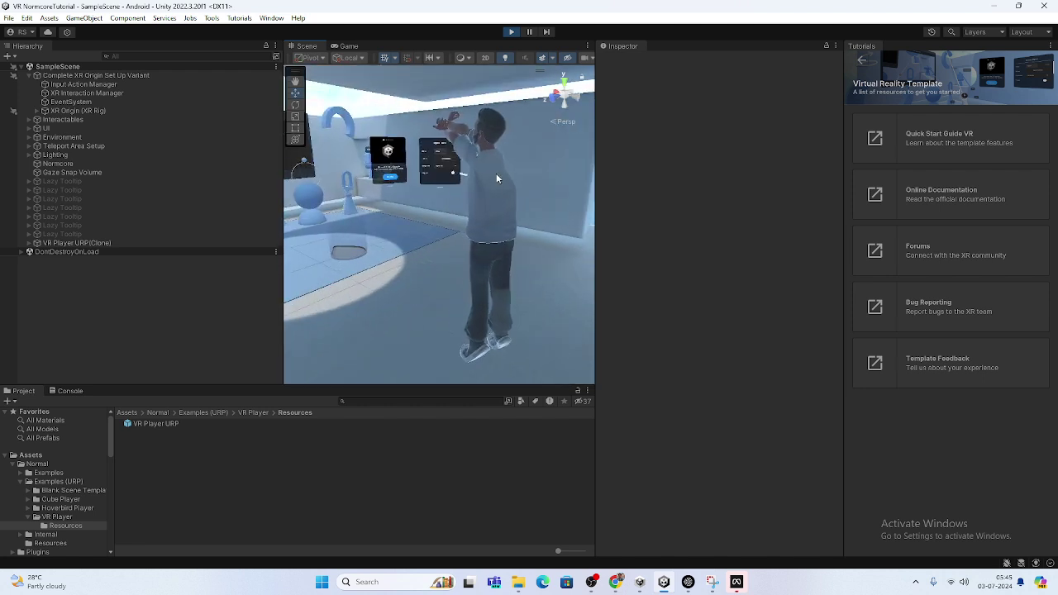
scroll(512, 205, "down", 2)
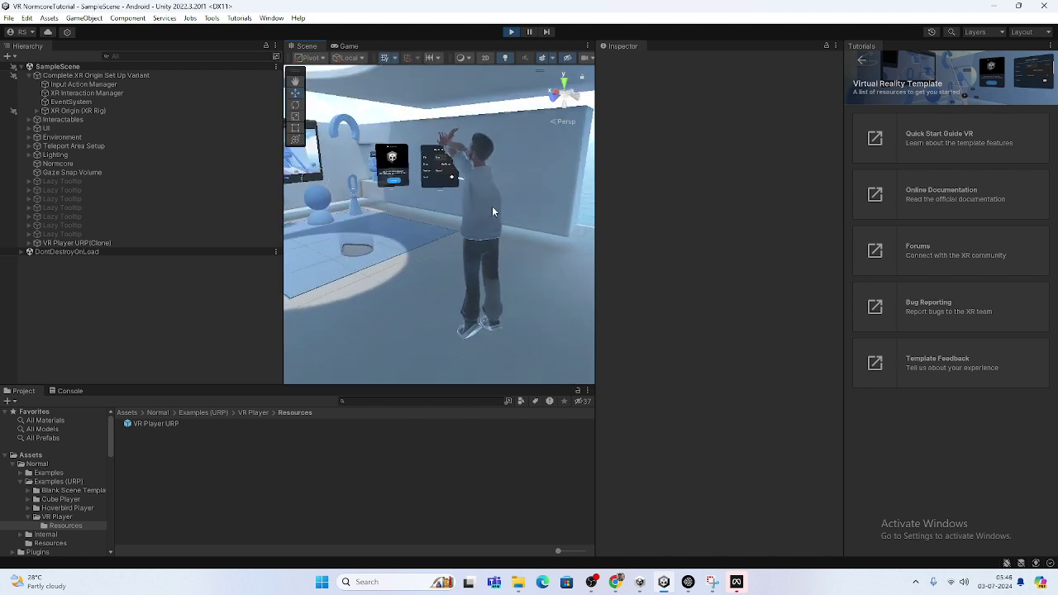